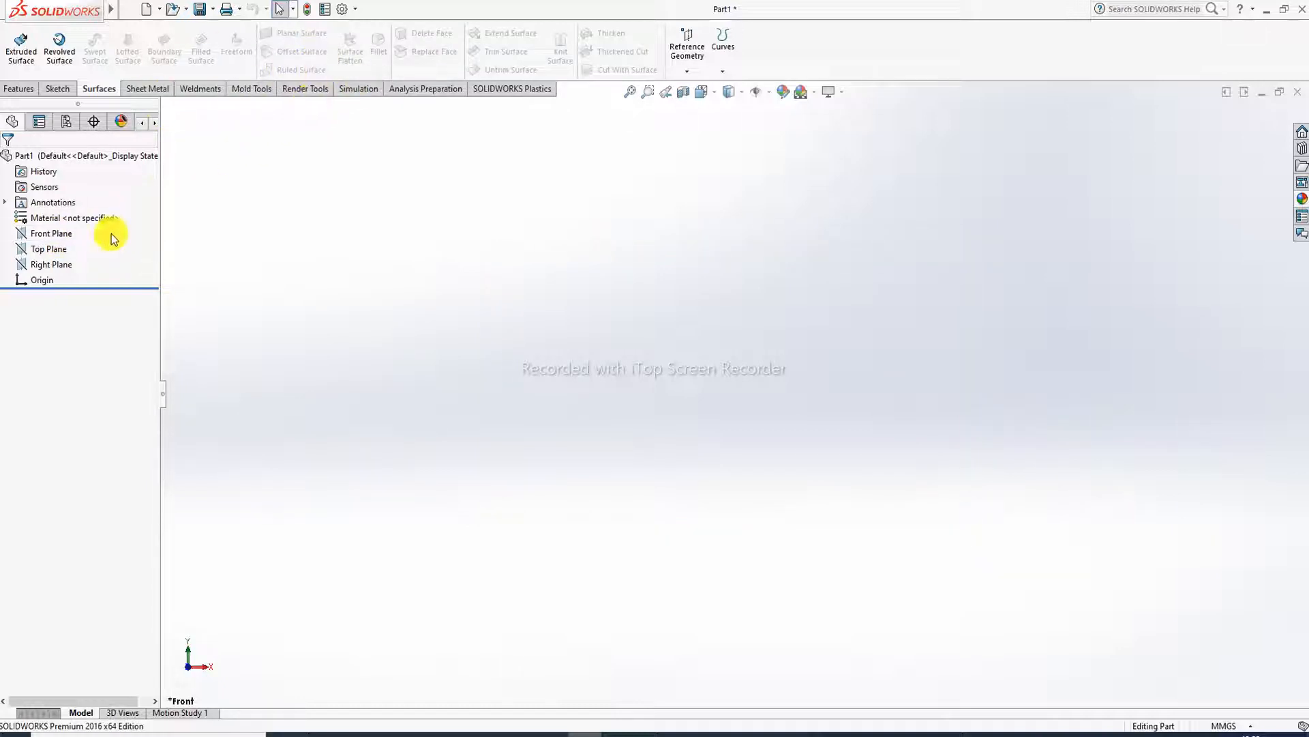
Step: Sketch a center rectangle about 187 by 134 mm on the Front Plane, centred on the origin
click(59, 235)
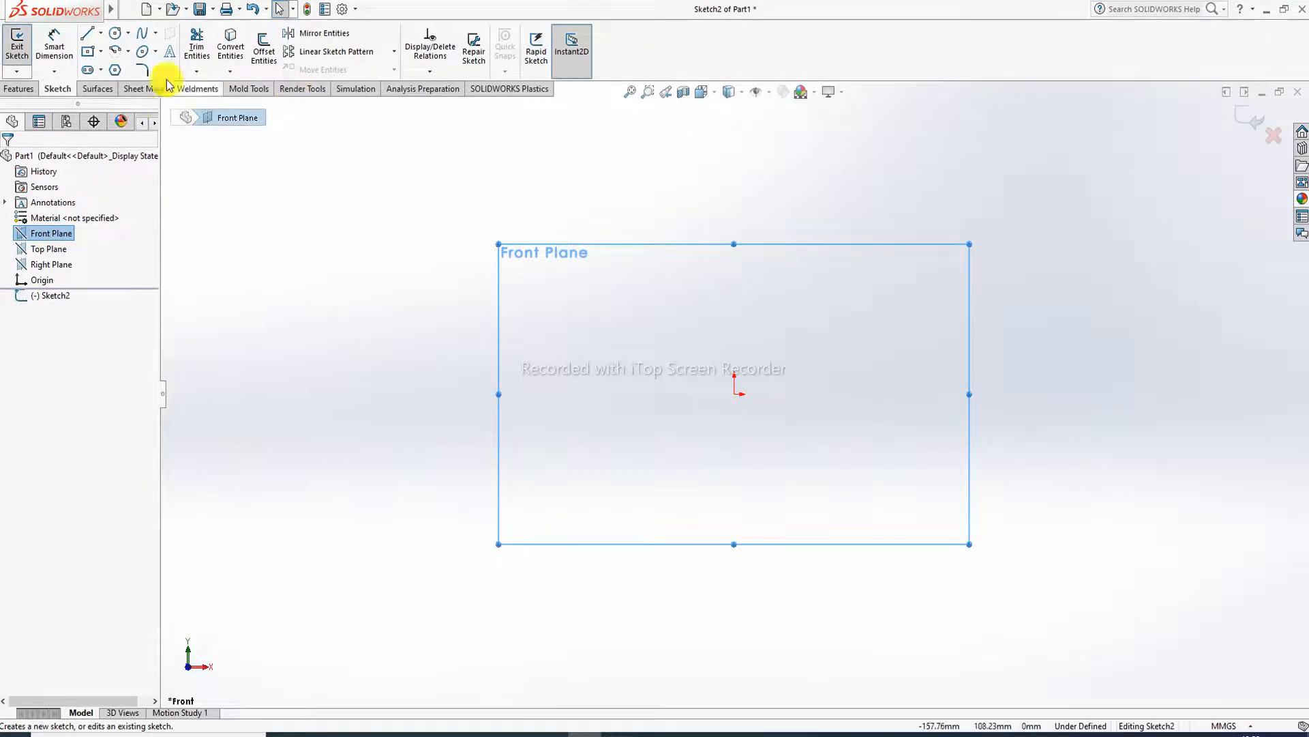
click(100, 51)
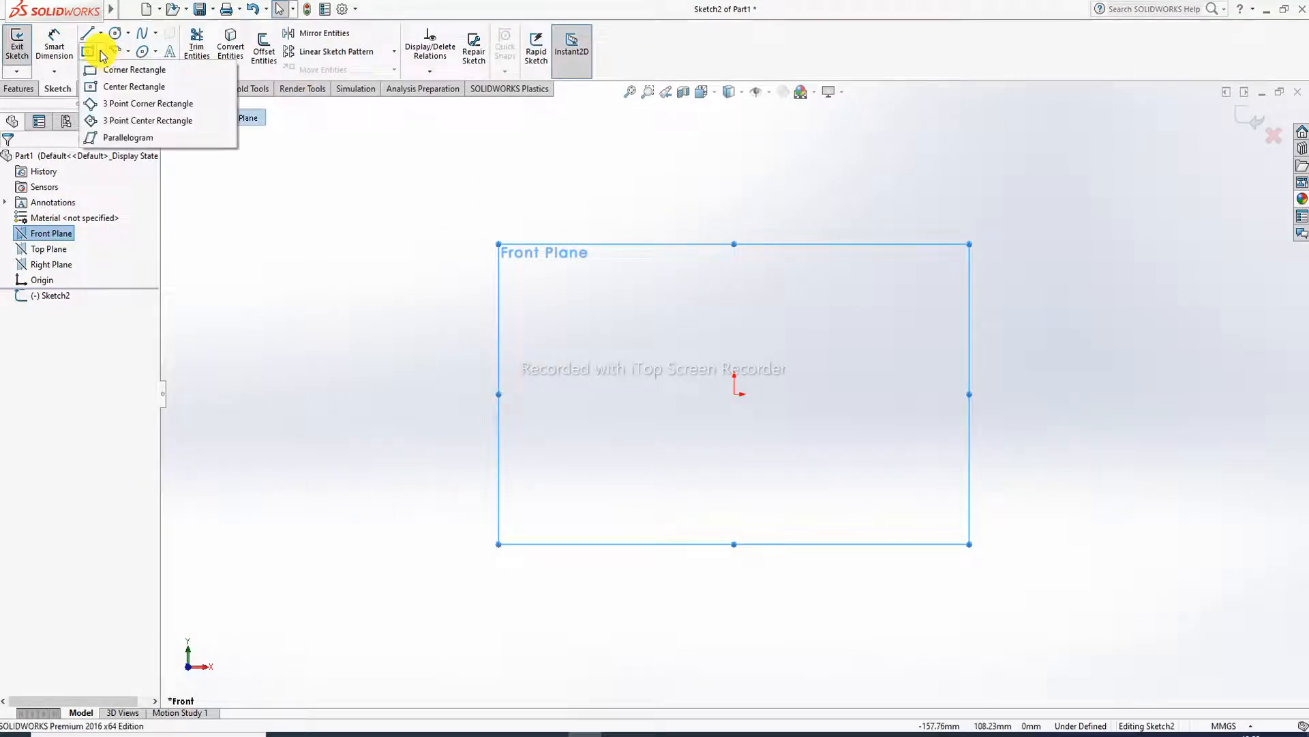
click(119, 87)
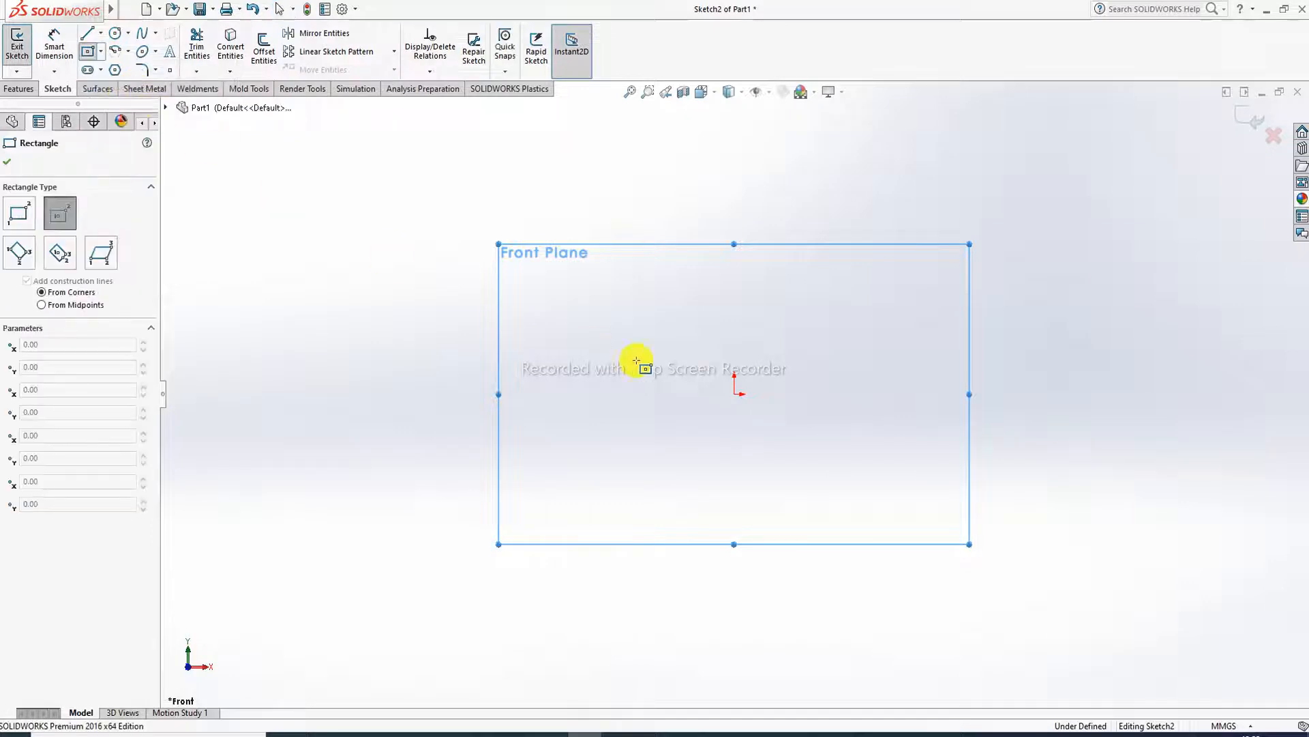
click(735, 396)
click(982, 212)
right_click(1029, 175)
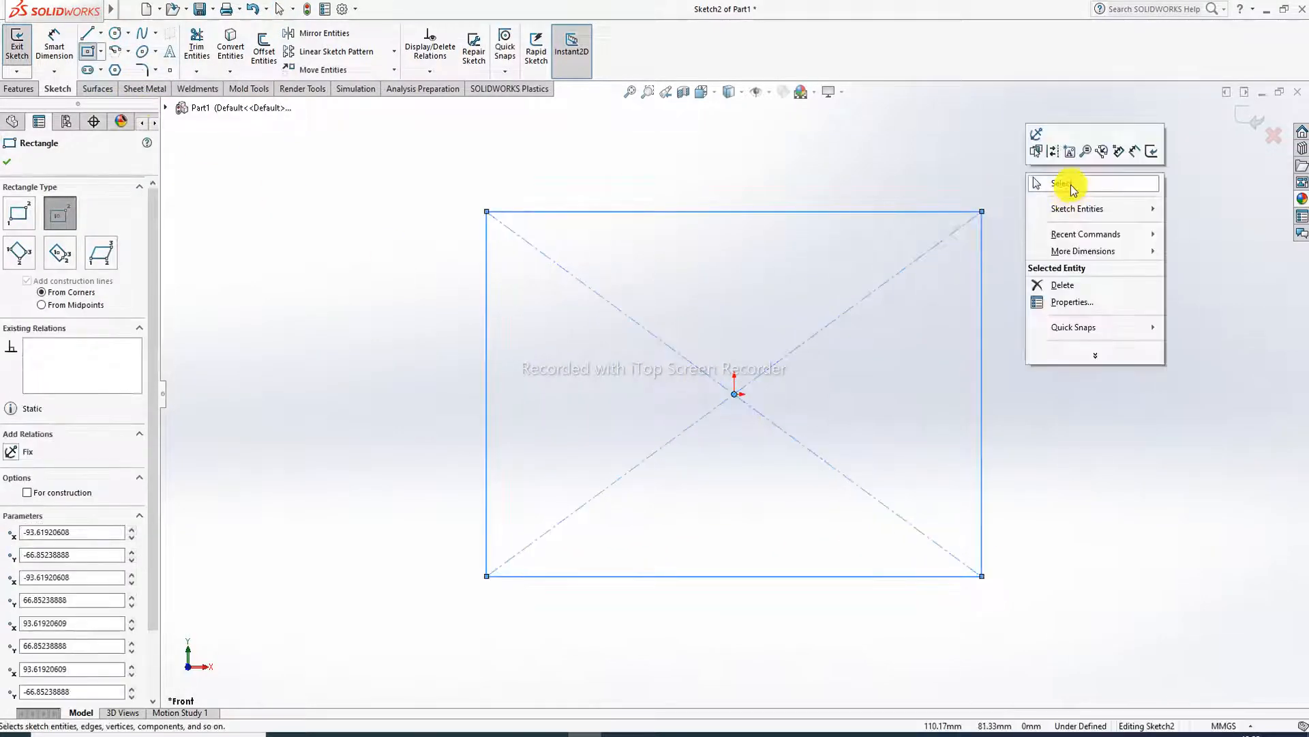
click(1071, 184)
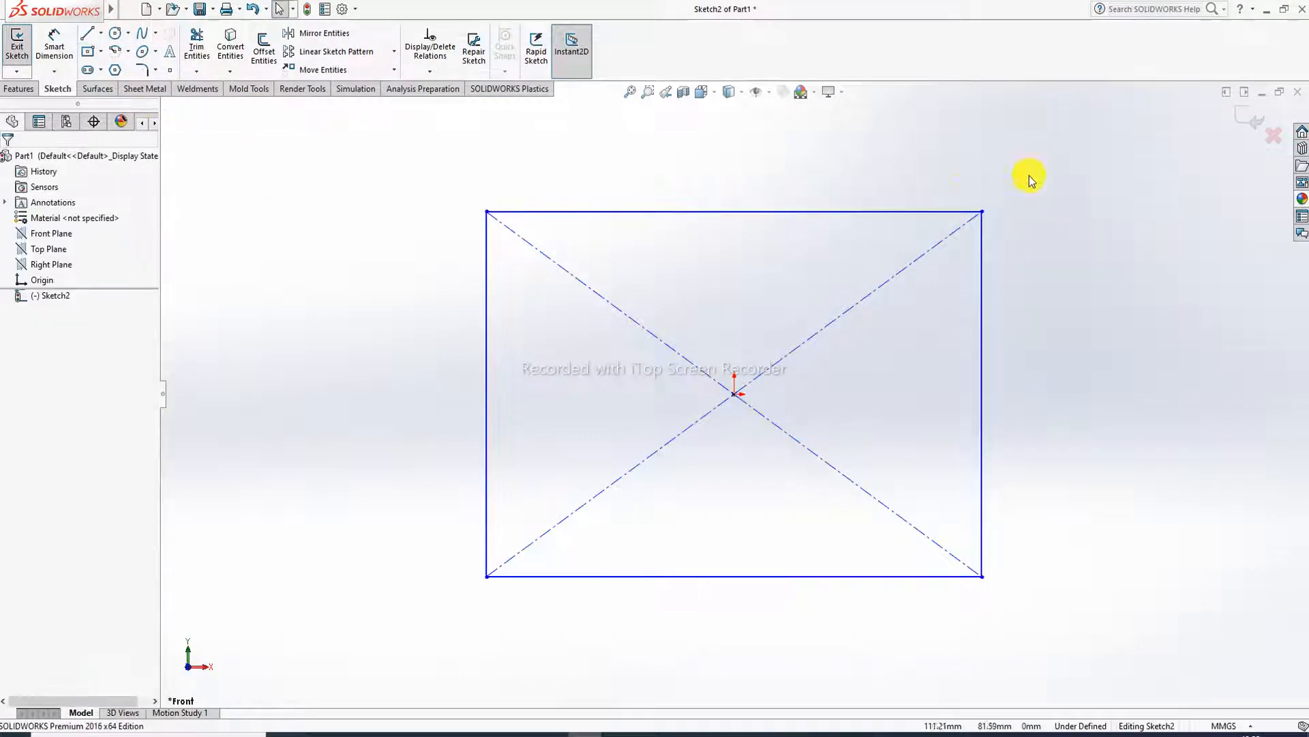
click(49, 46)
click(735, 211)
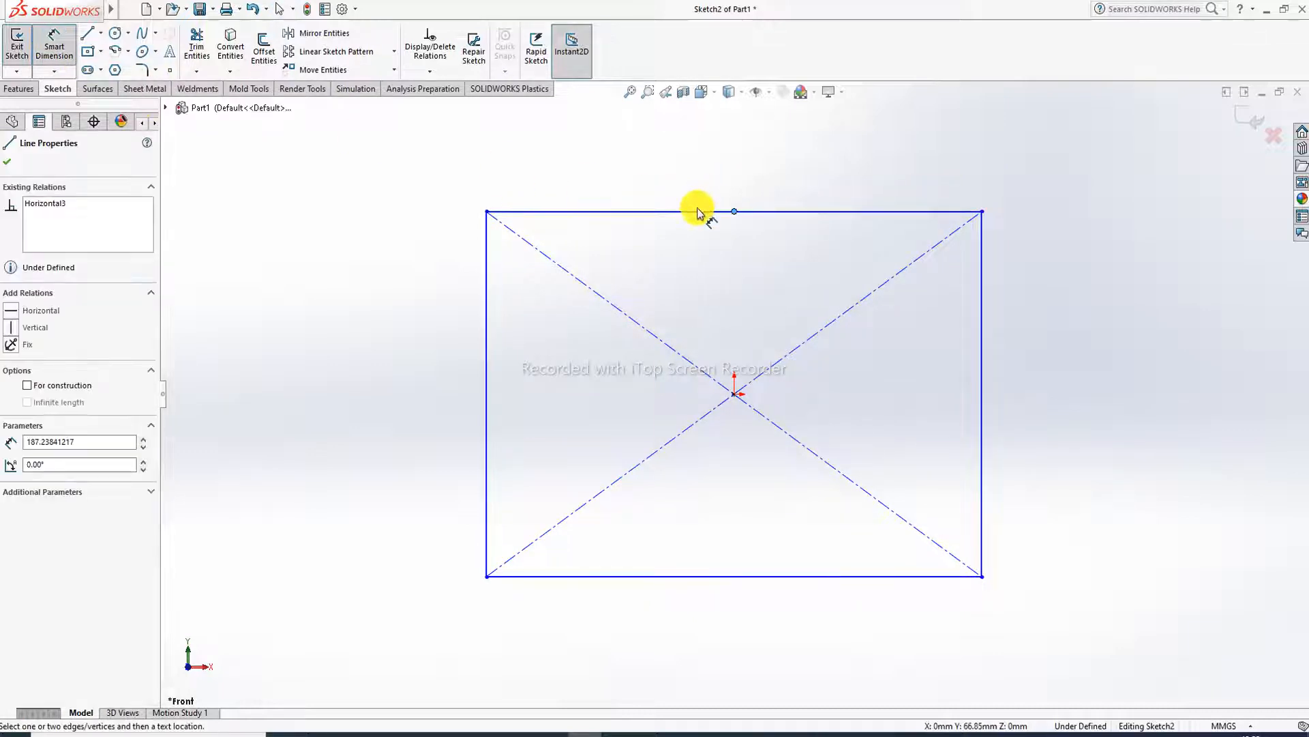
right_click(748, 170)
click(777, 178)
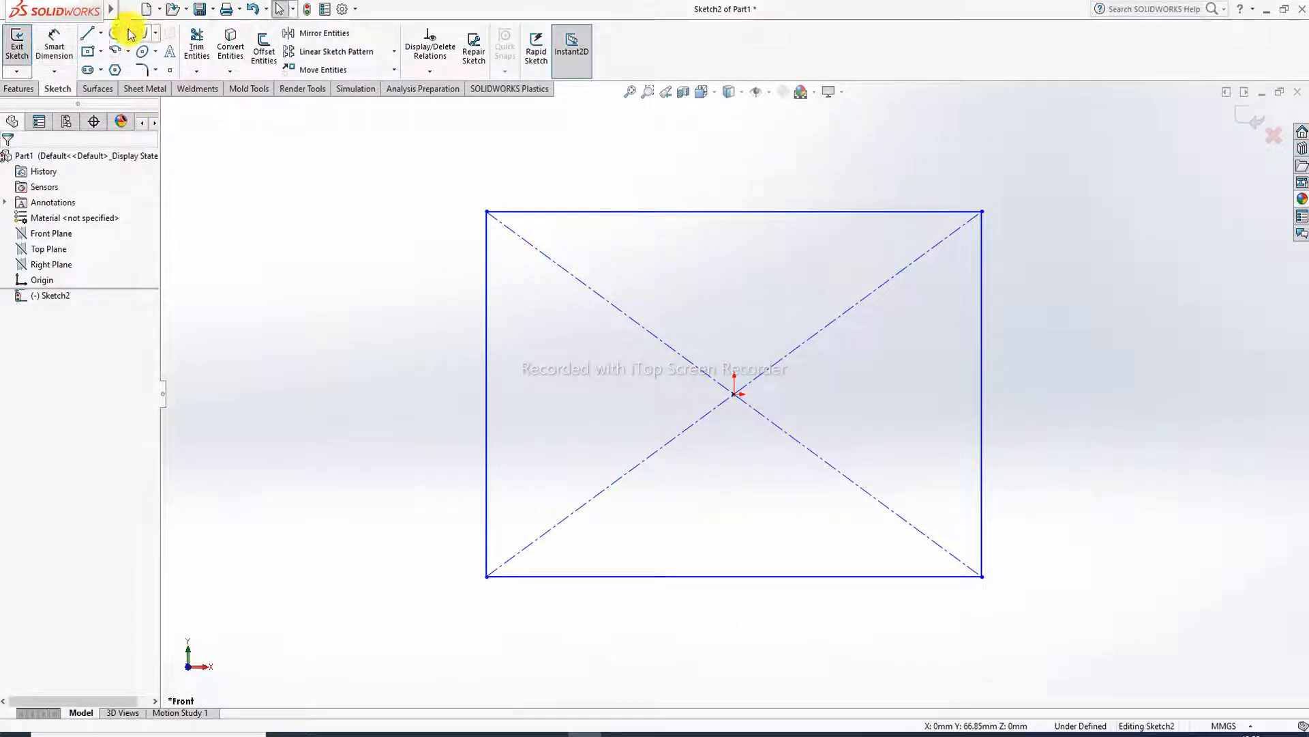
Step: Dimension the rectangle's upper horizontal edge and set its width to 200 mm
click(53, 43)
click(684, 211)
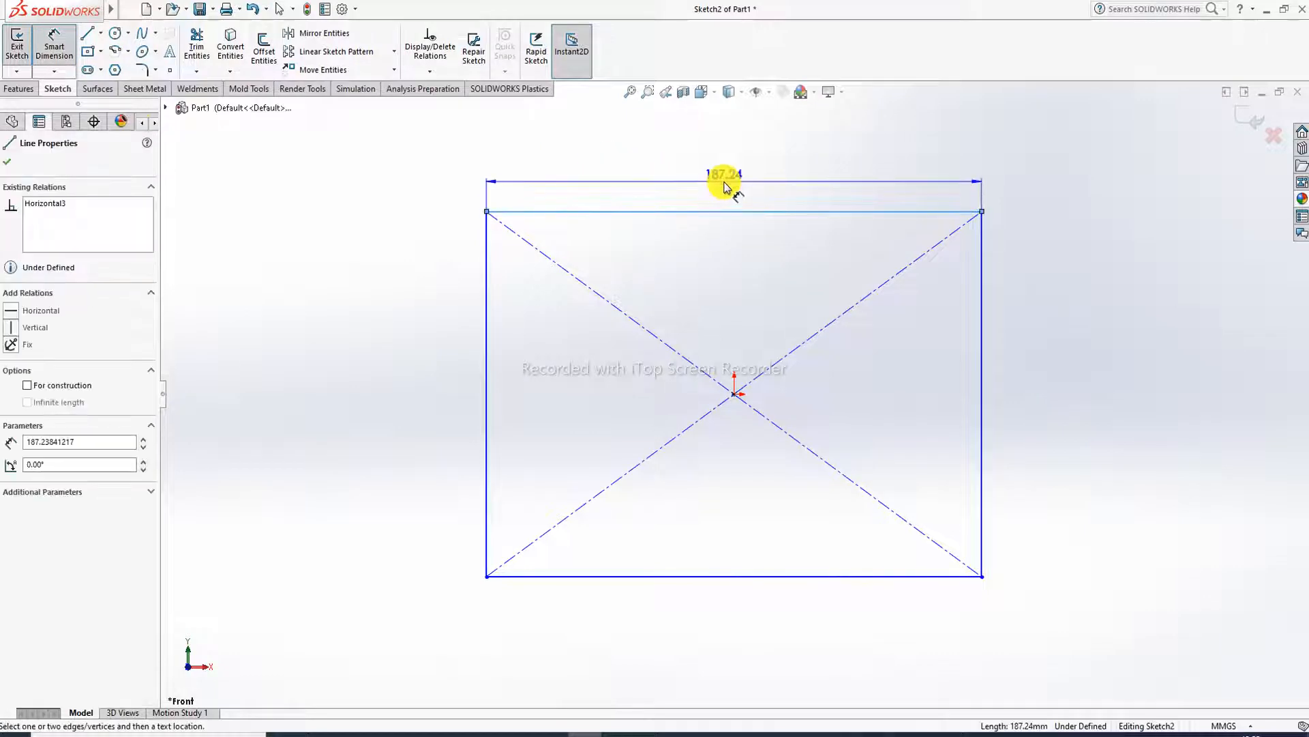
click(726, 185)
text(20)
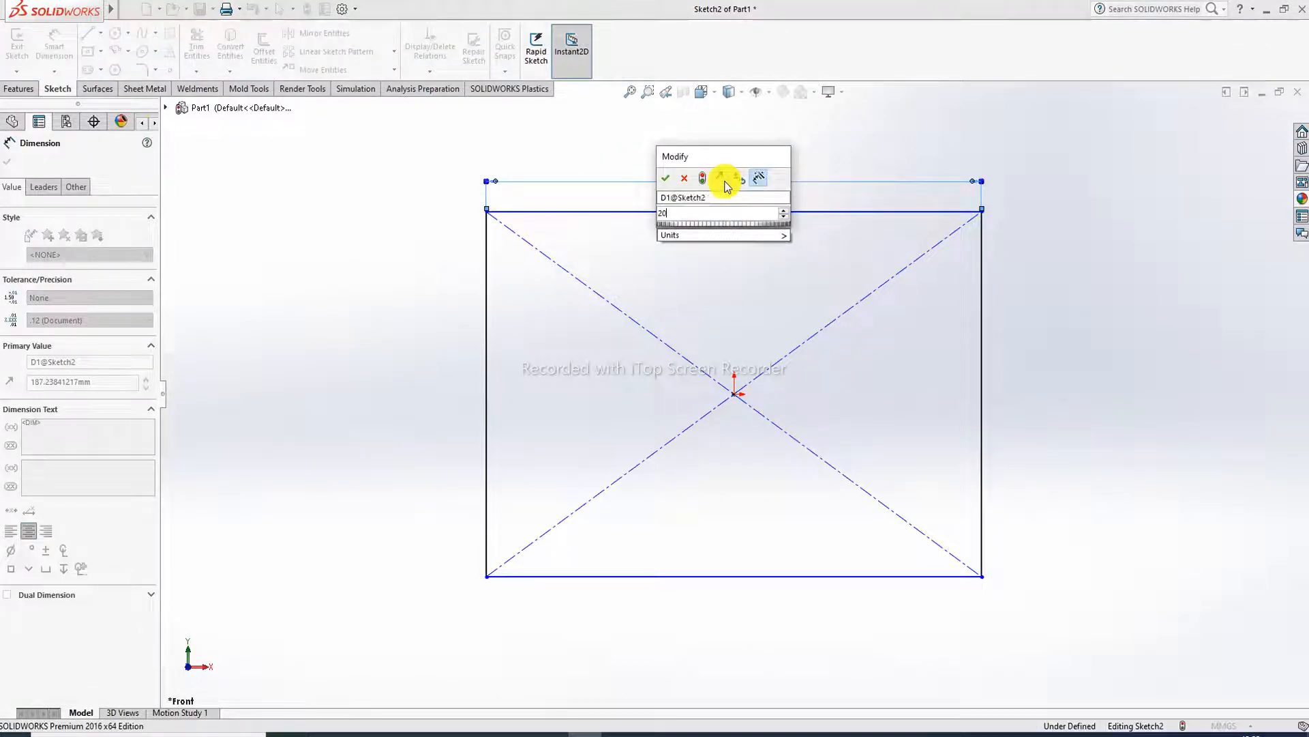
text(0)
key(Return)
Step: Dimension the rectangle's vertical edge, set its height to 140 mm, and close the sketch
click(487, 338)
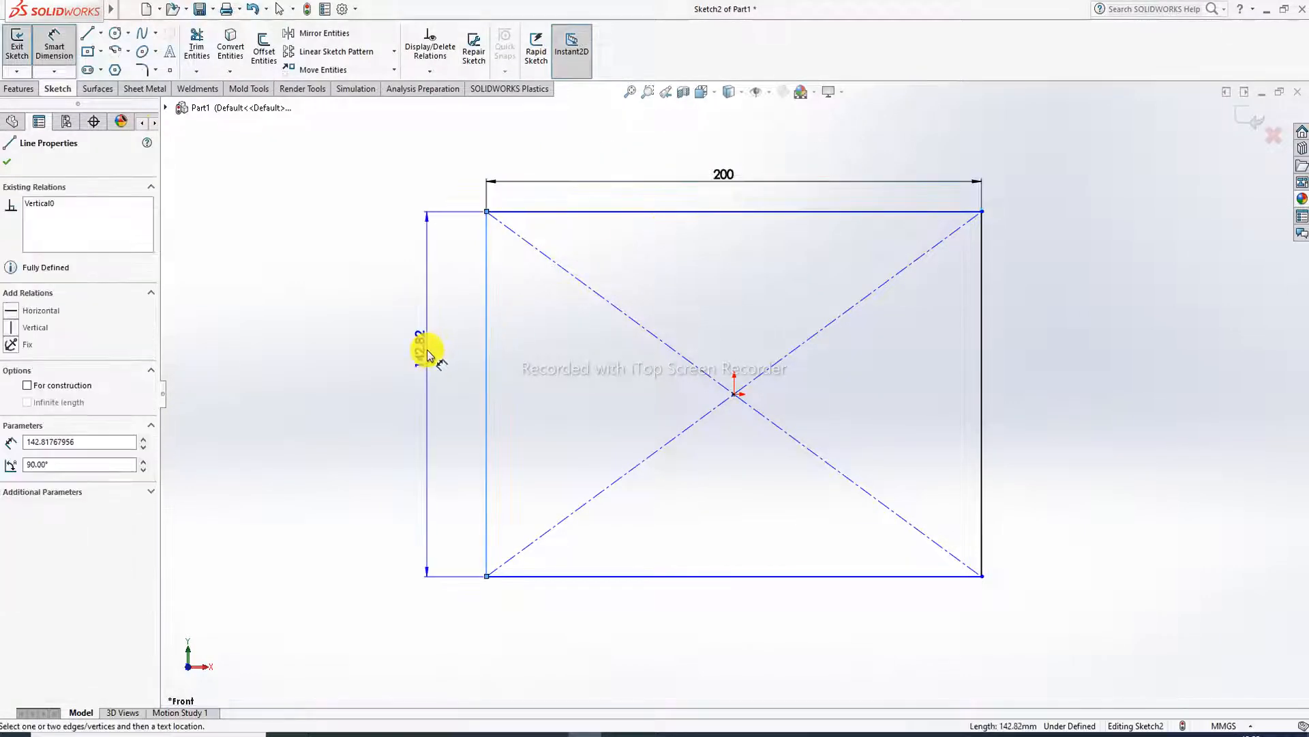
click(427, 351)
text(1)
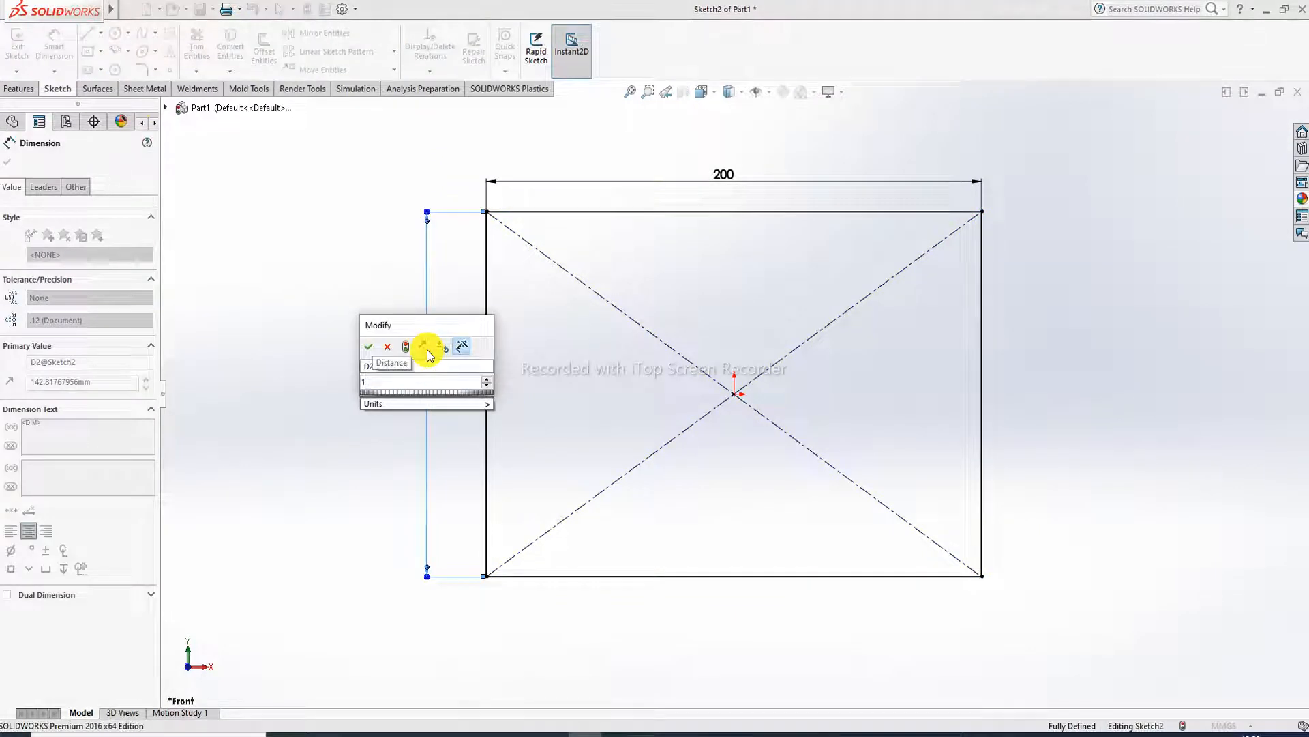
text(40)
key(Return)
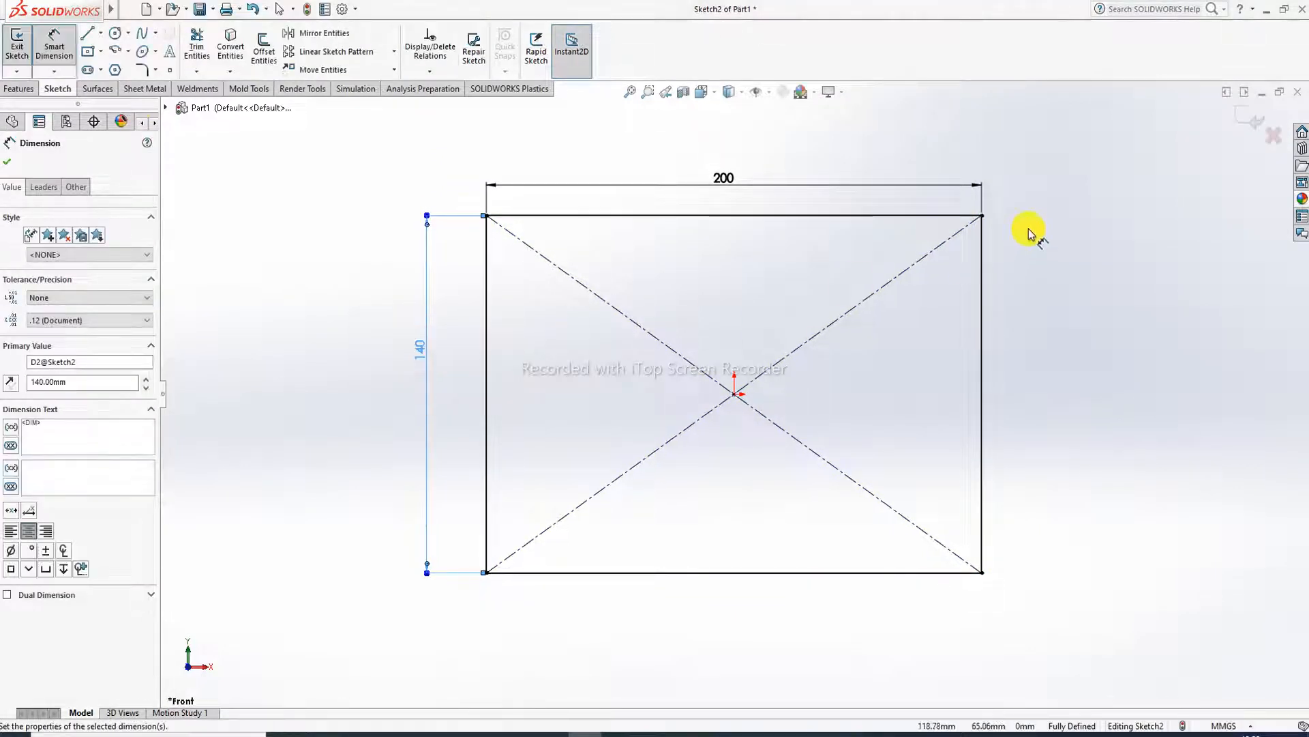
right_click(1045, 166)
click(1071, 196)
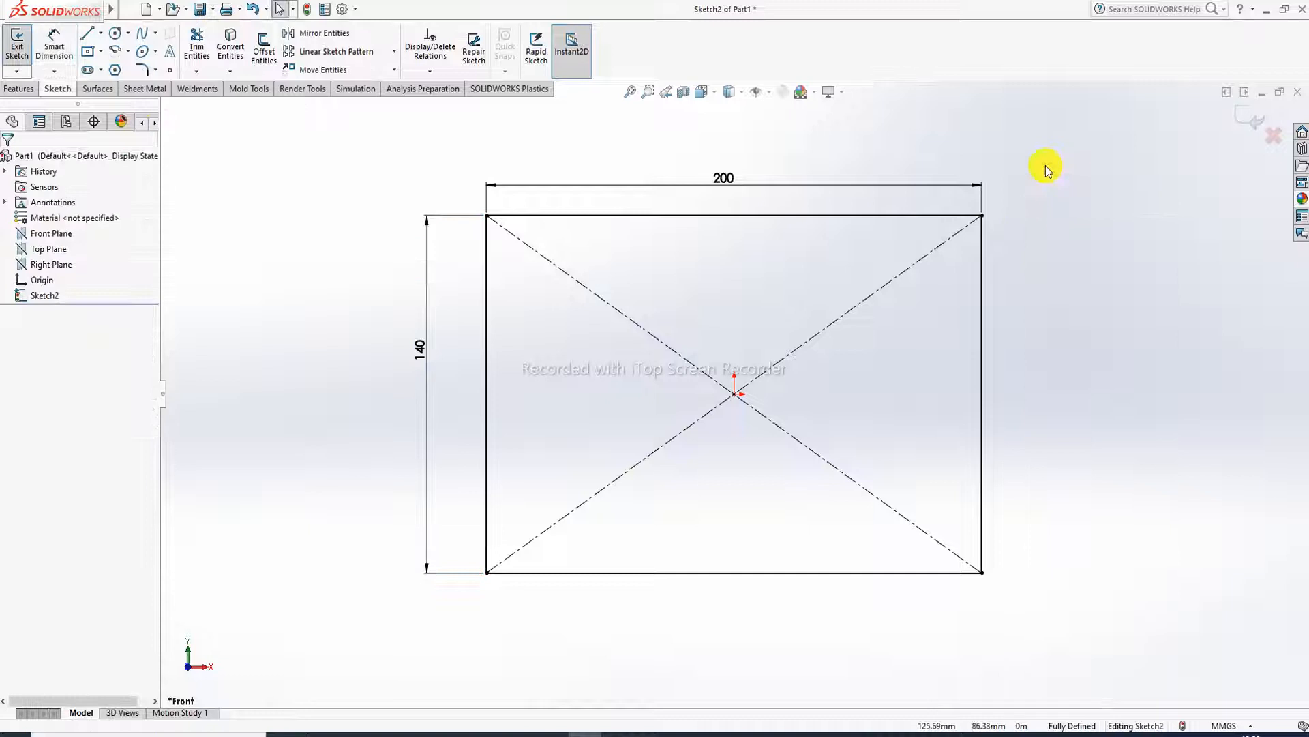
click(1246, 122)
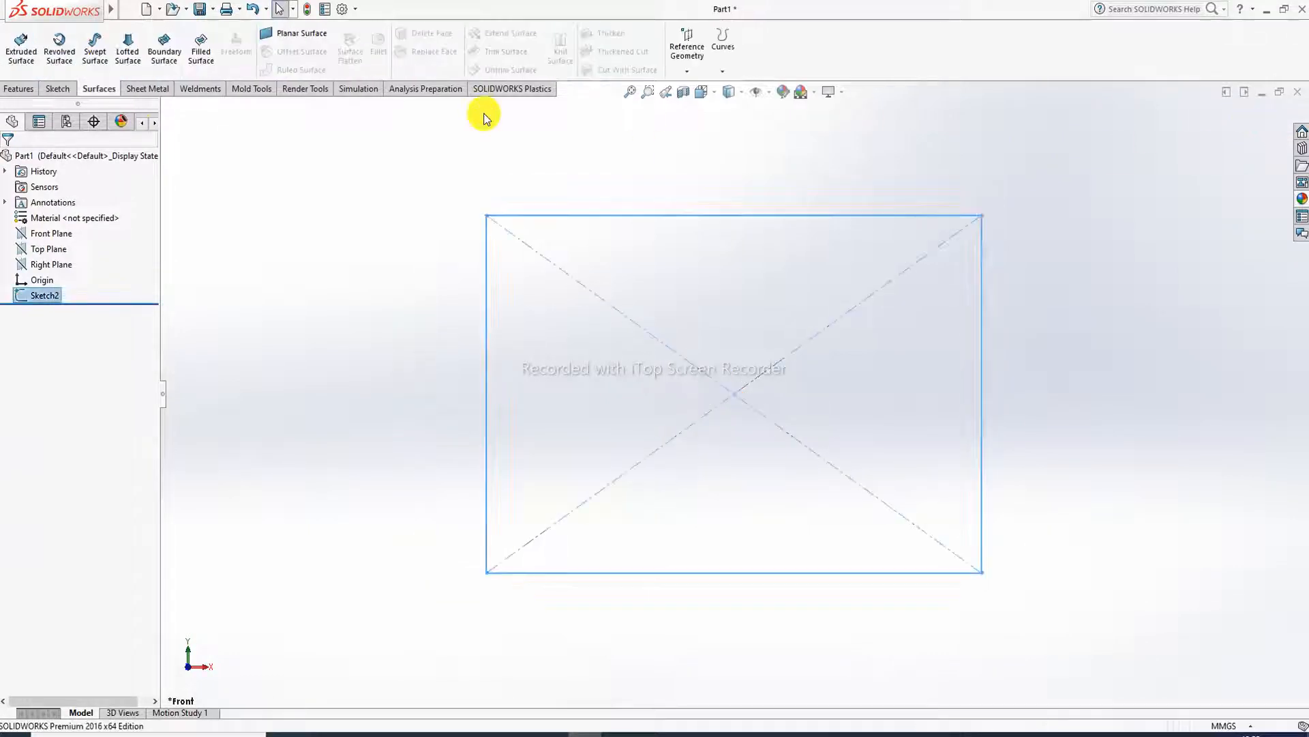
Step: Start an Extruded Surface from the rectangle sketch with the Mid Plane end condition
click(28, 62)
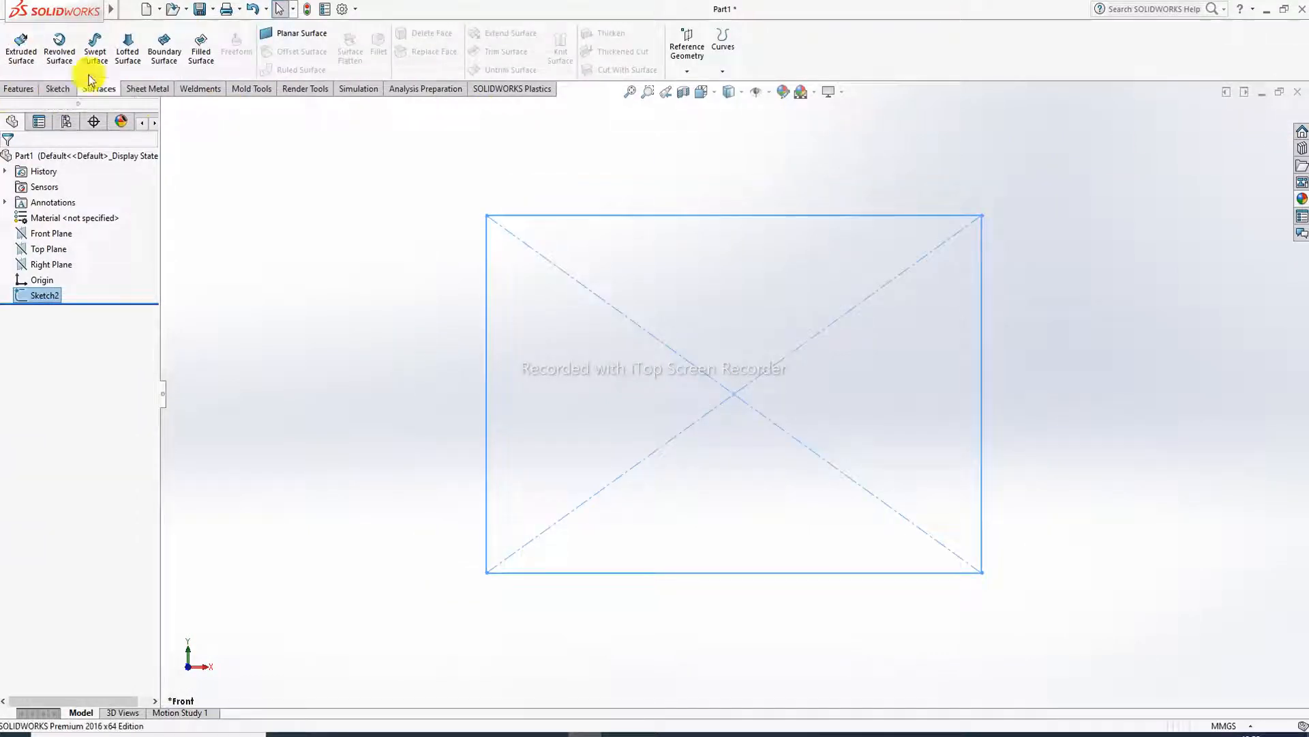
click(20, 58)
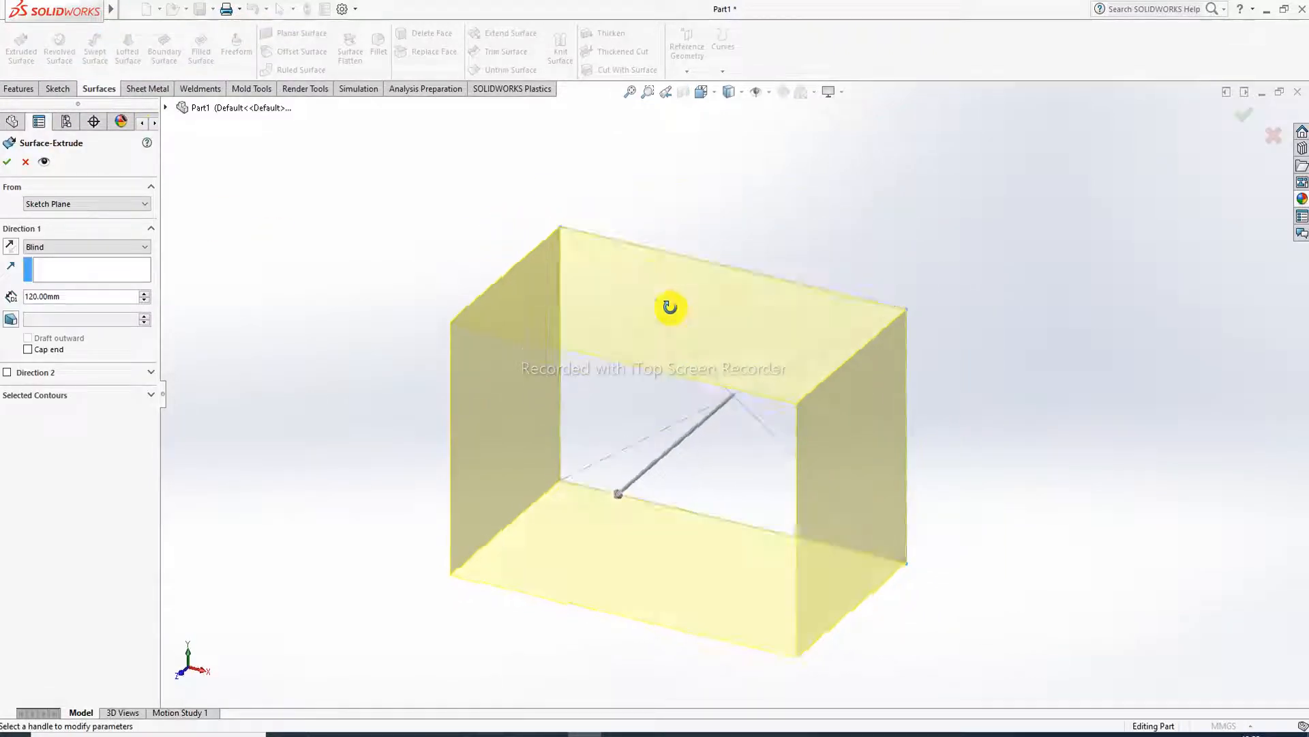
middle_drag(670, 306, 624, 479)
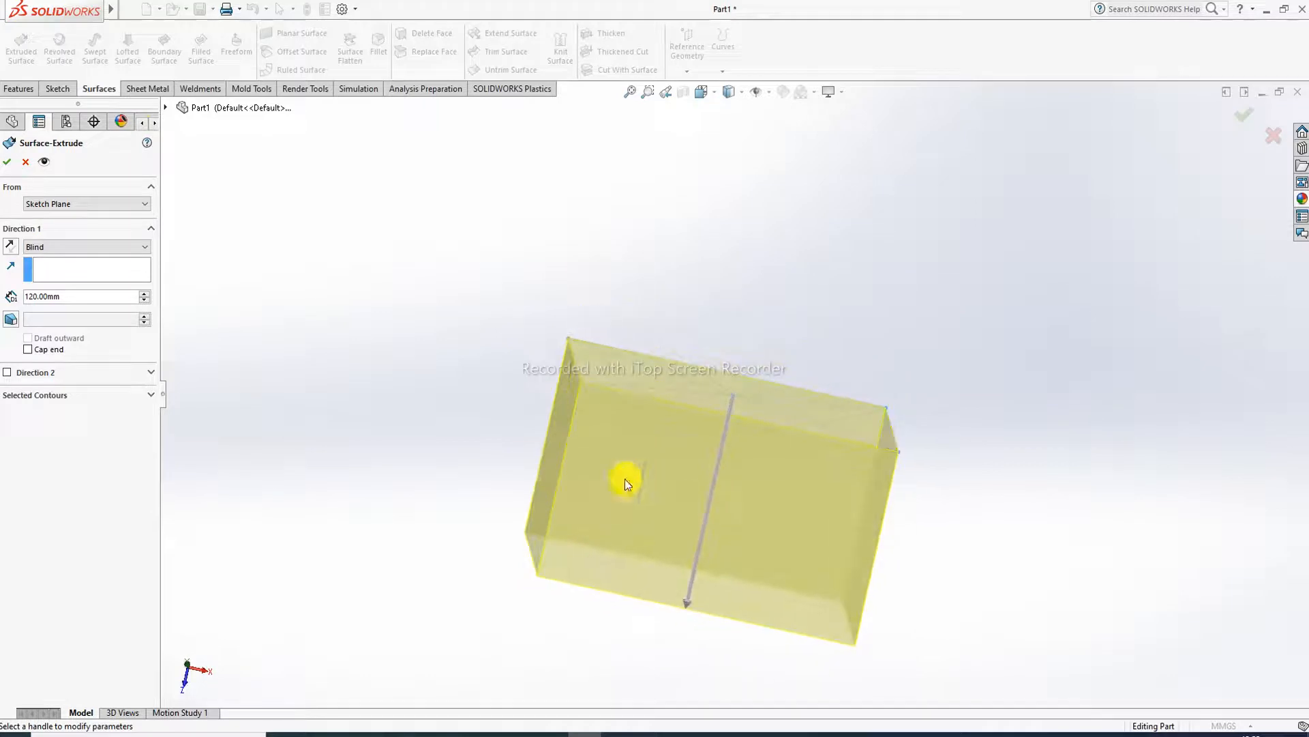
click(88, 247)
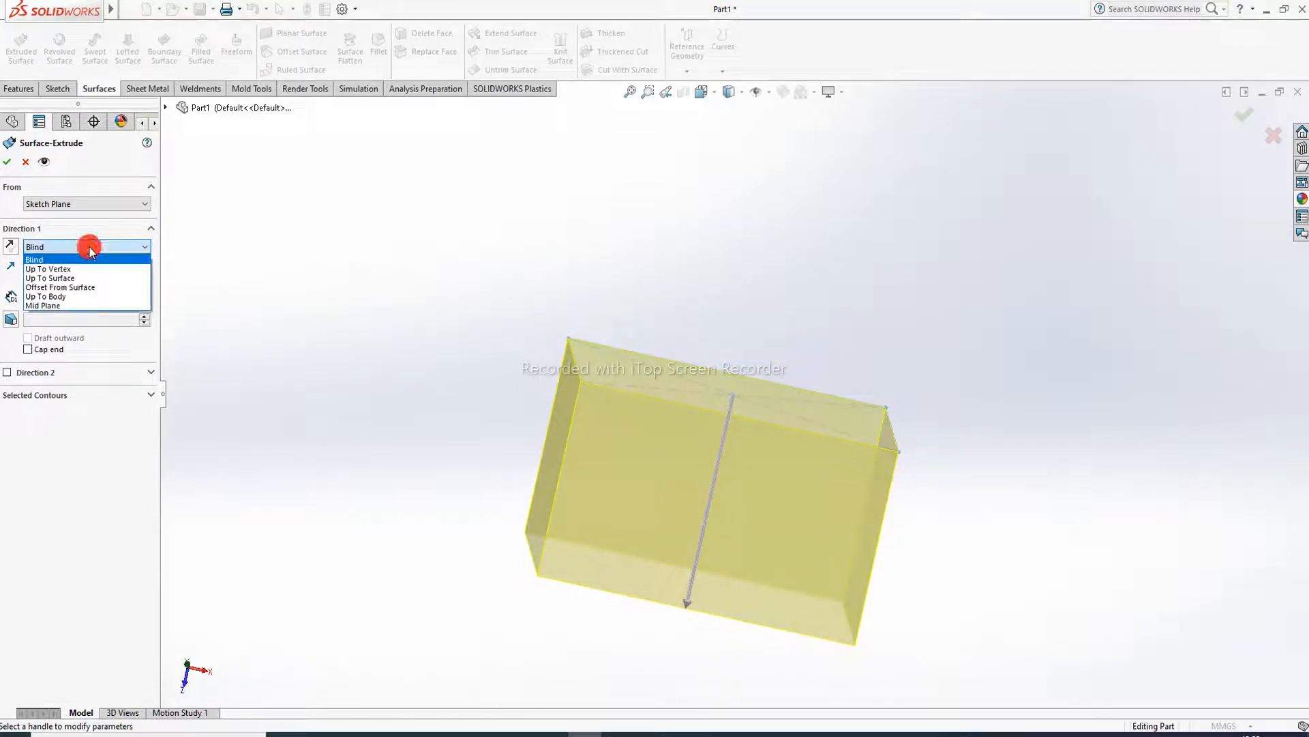
click(75, 305)
scroll(731, 407, down, 2)
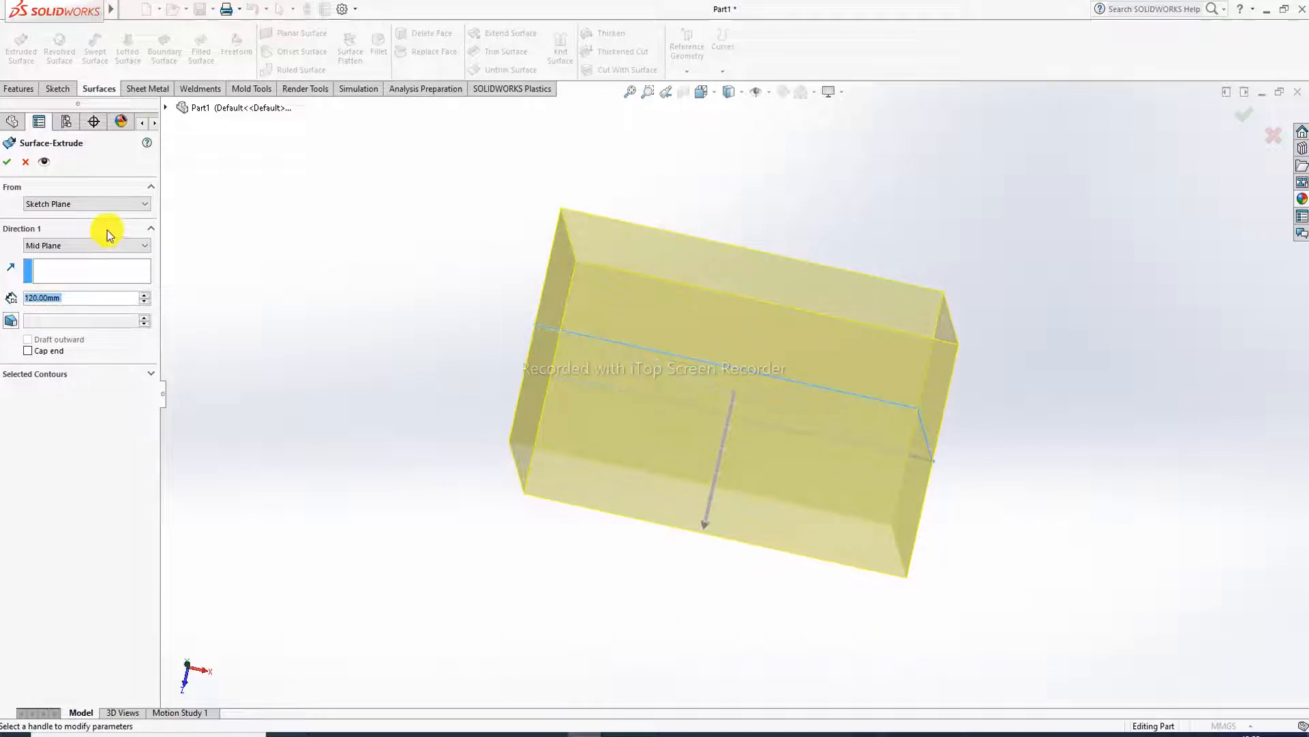
Step: Set the surface extrusion's depth to 160 mm and create the surface
click(145, 295)
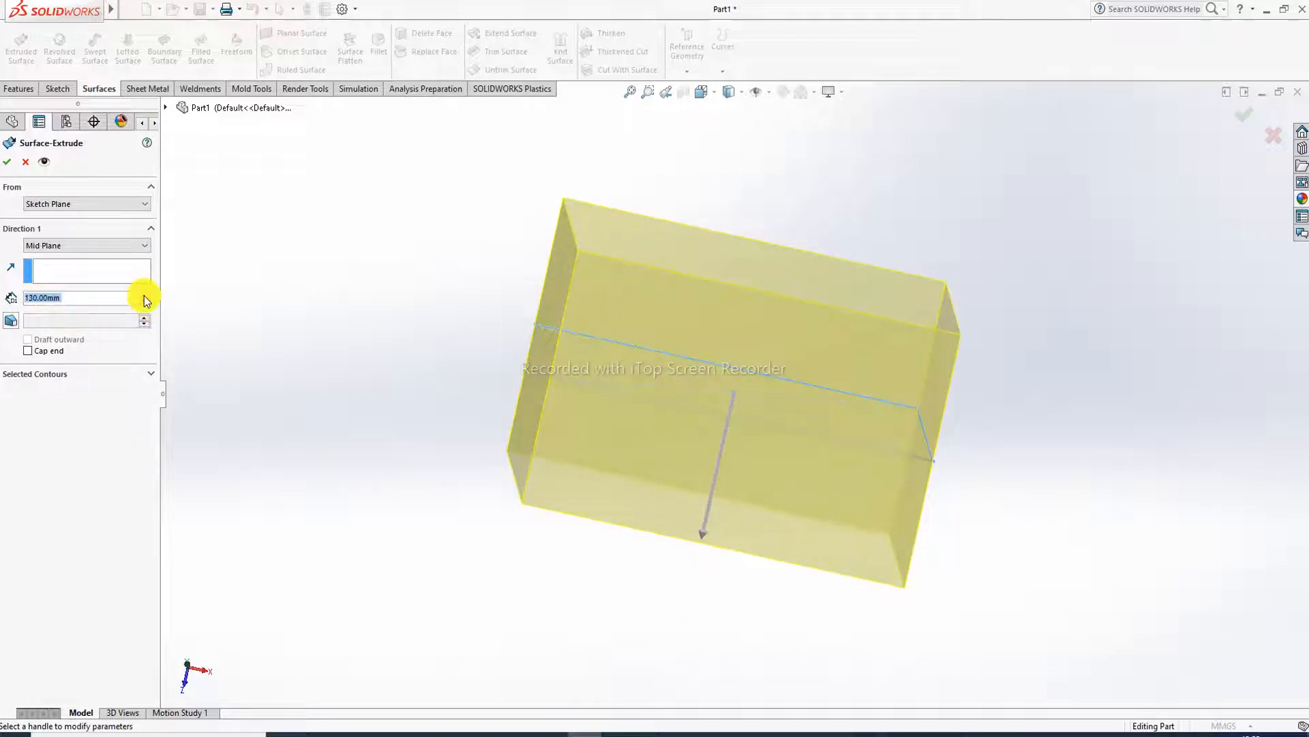
click(144, 295)
click(145, 296)
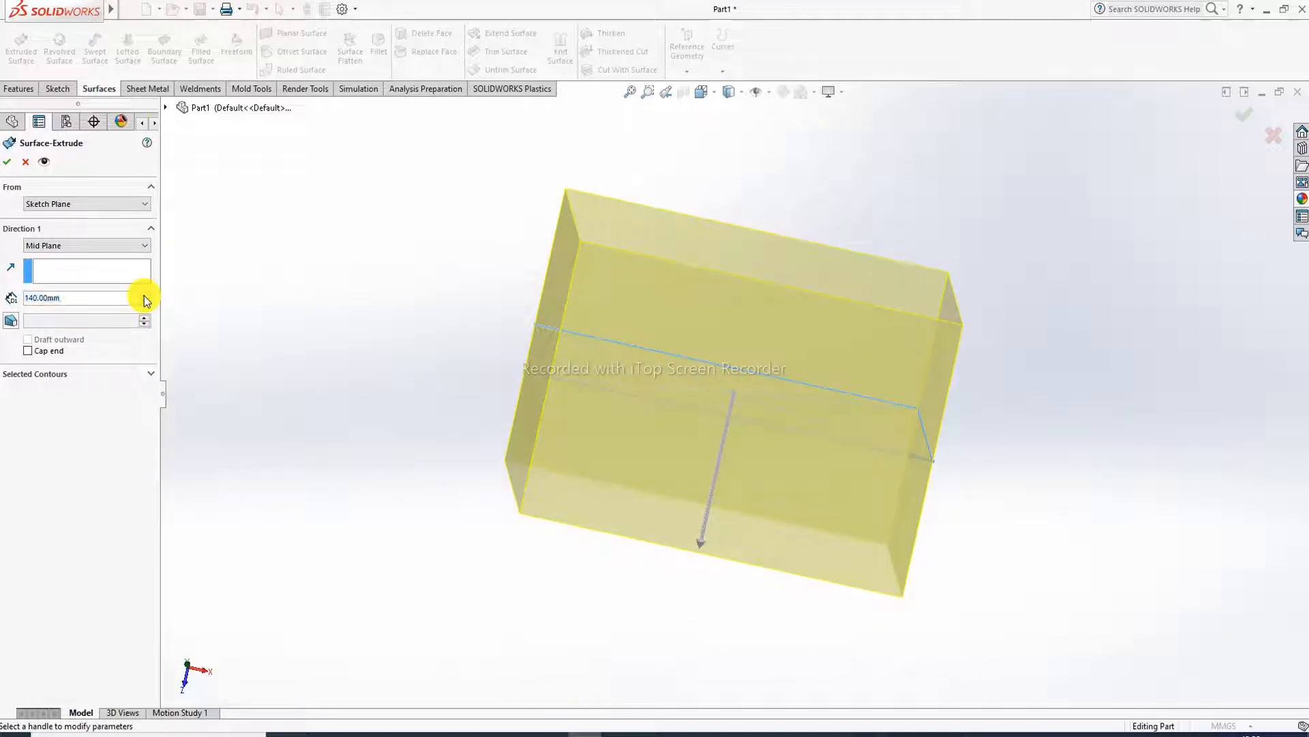
middle_drag(641, 281, 663, 342)
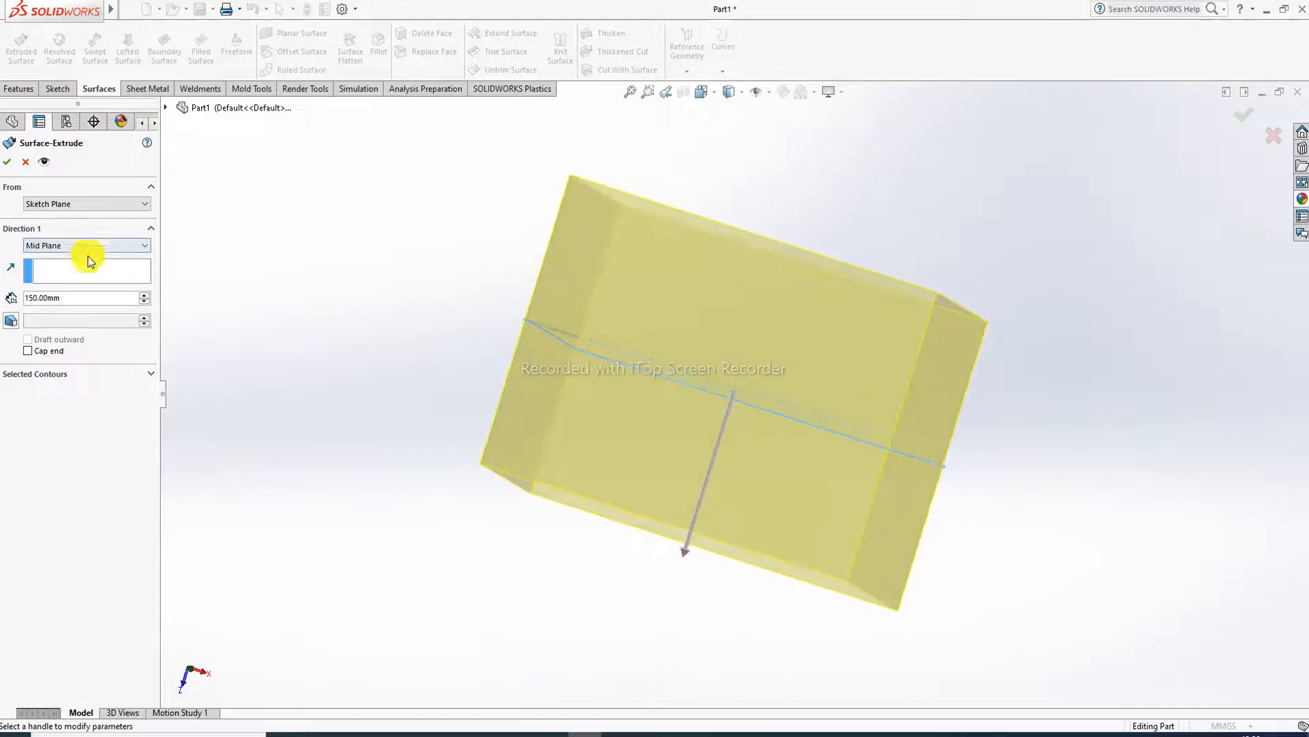
click(144, 295)
middle_drag(511, 205, 546, 335)
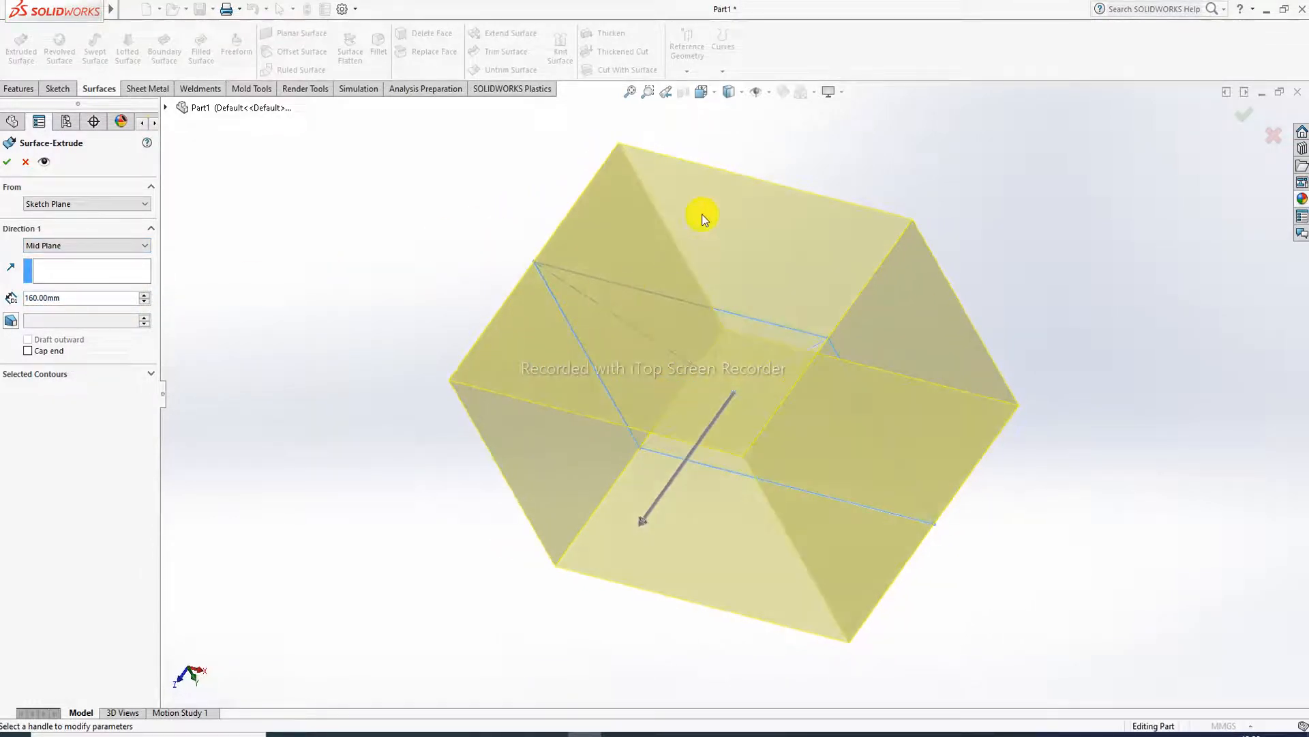
middle_drag(734, 230, 796, 248)
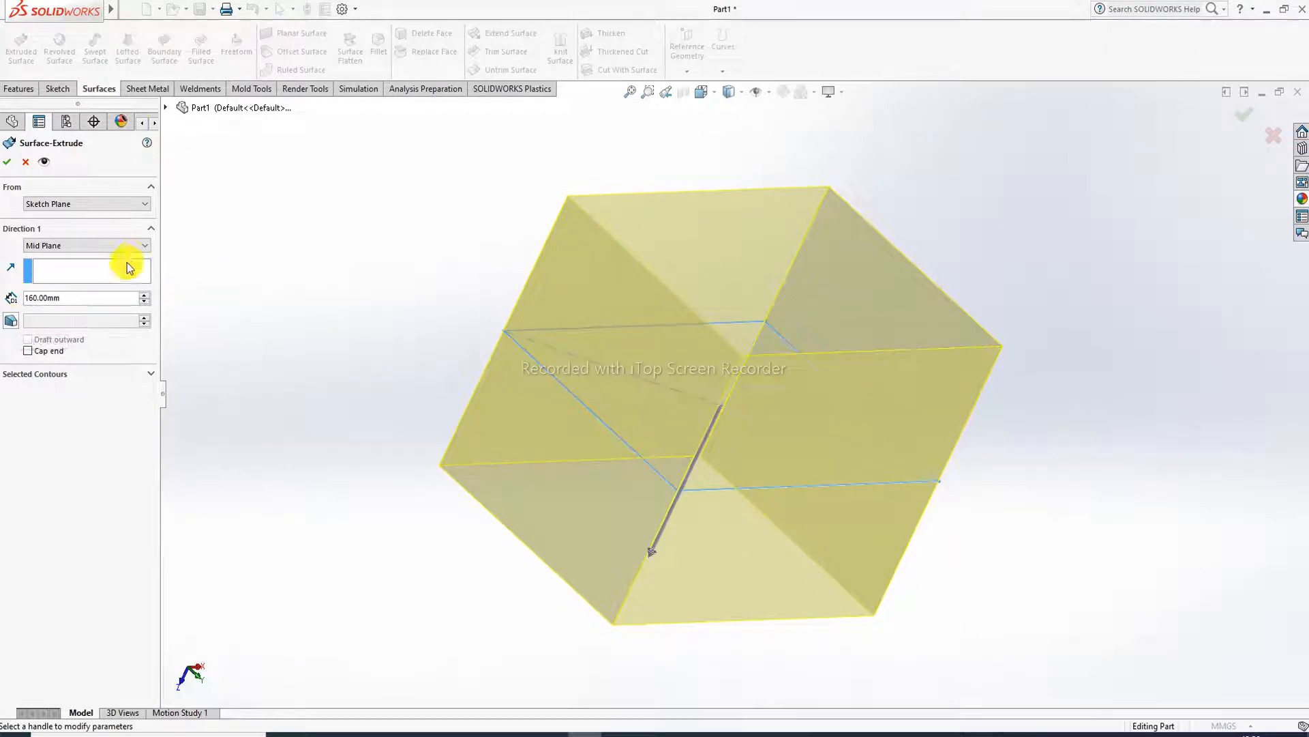
middle_drag(444, 313, 382, 280)
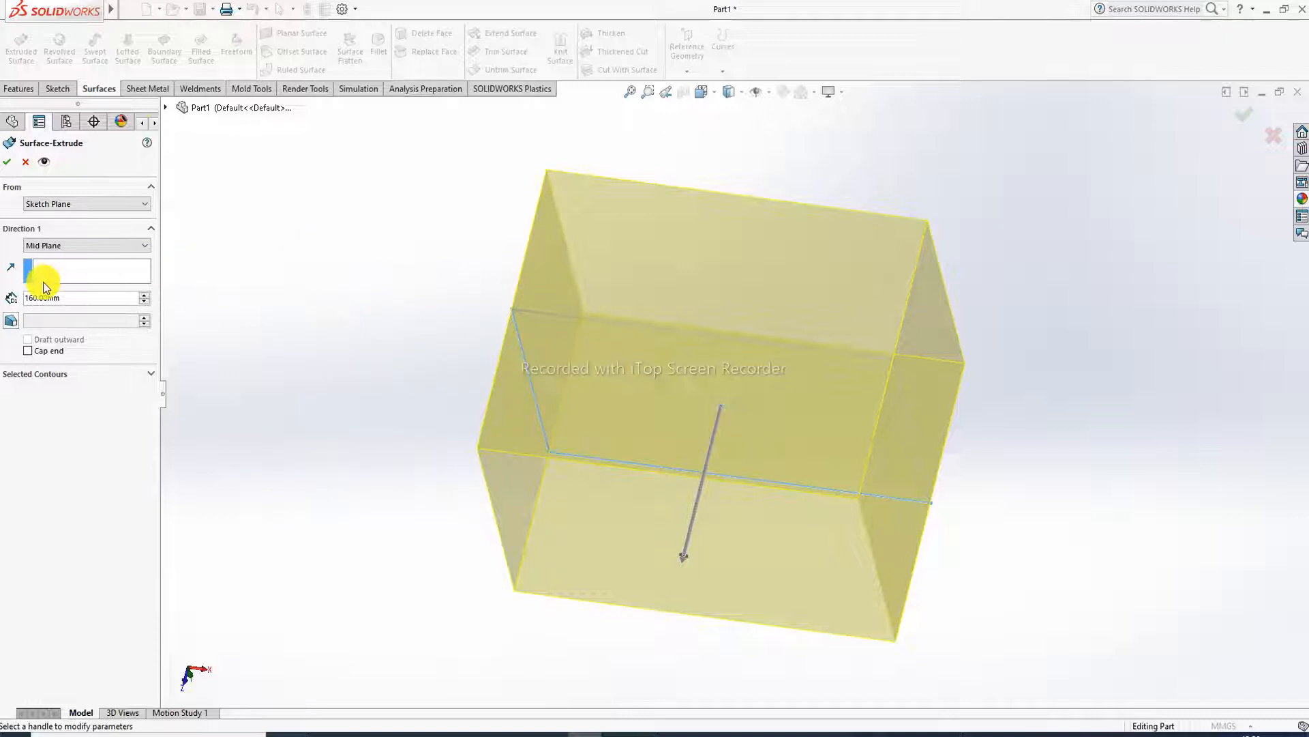
mouse_move(327, 319)
middle_down()
mouse_move(354, 228)
mouse_move(328, 304)
middle_up()
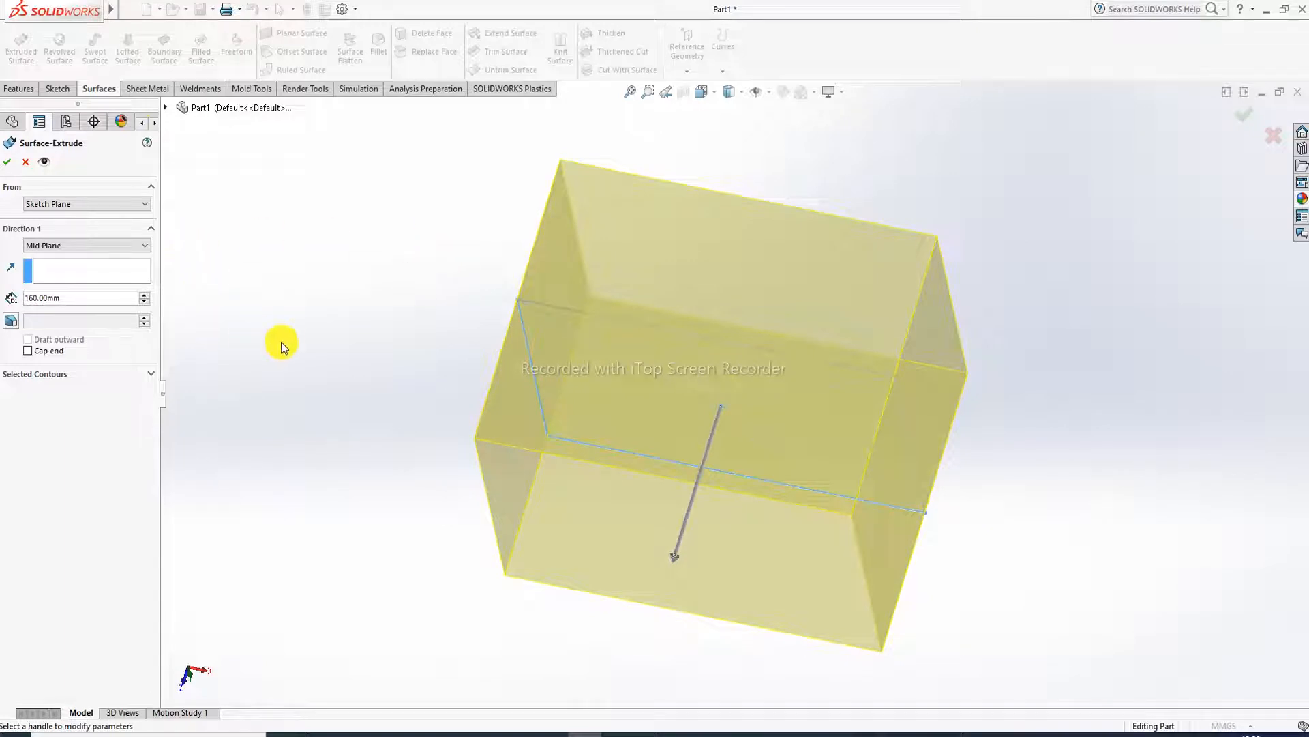
mouse_move(491, 295)
middle_down()
mouse_move(468, 269)
mouse_move(467, 297)
middle_up()
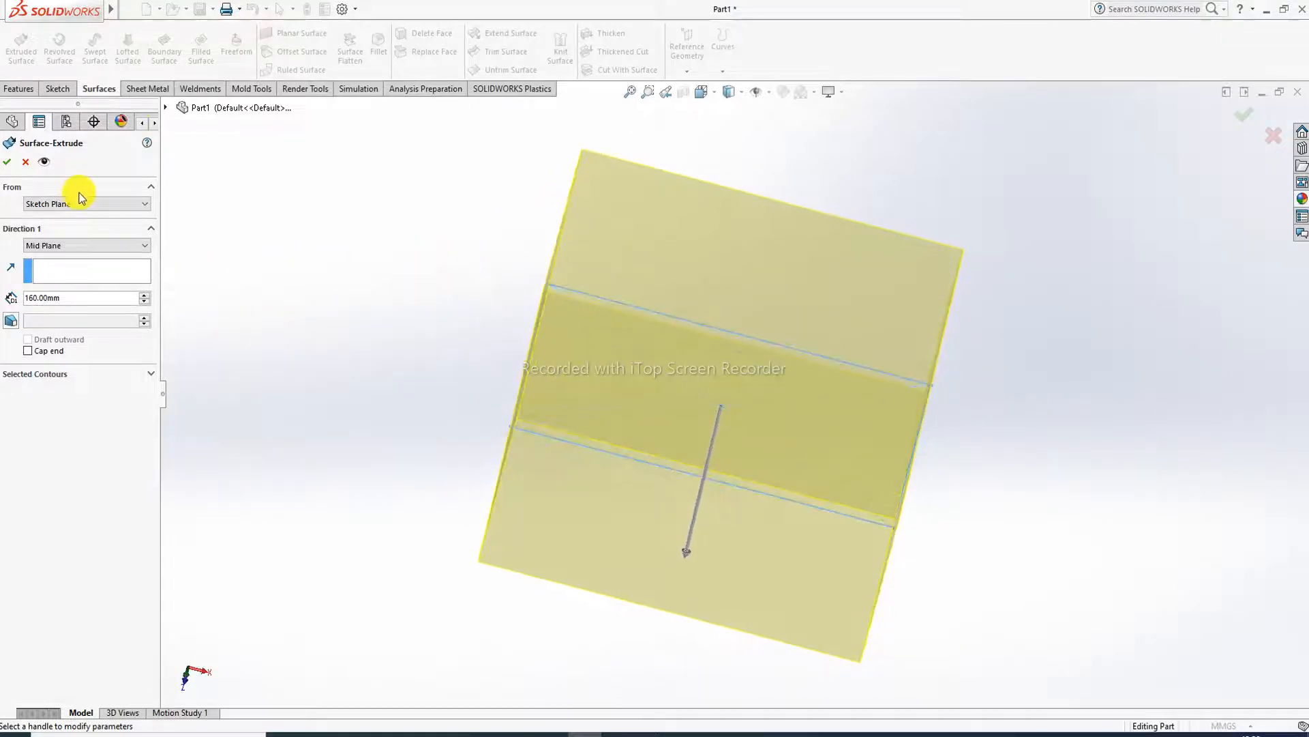
click(7, 162)
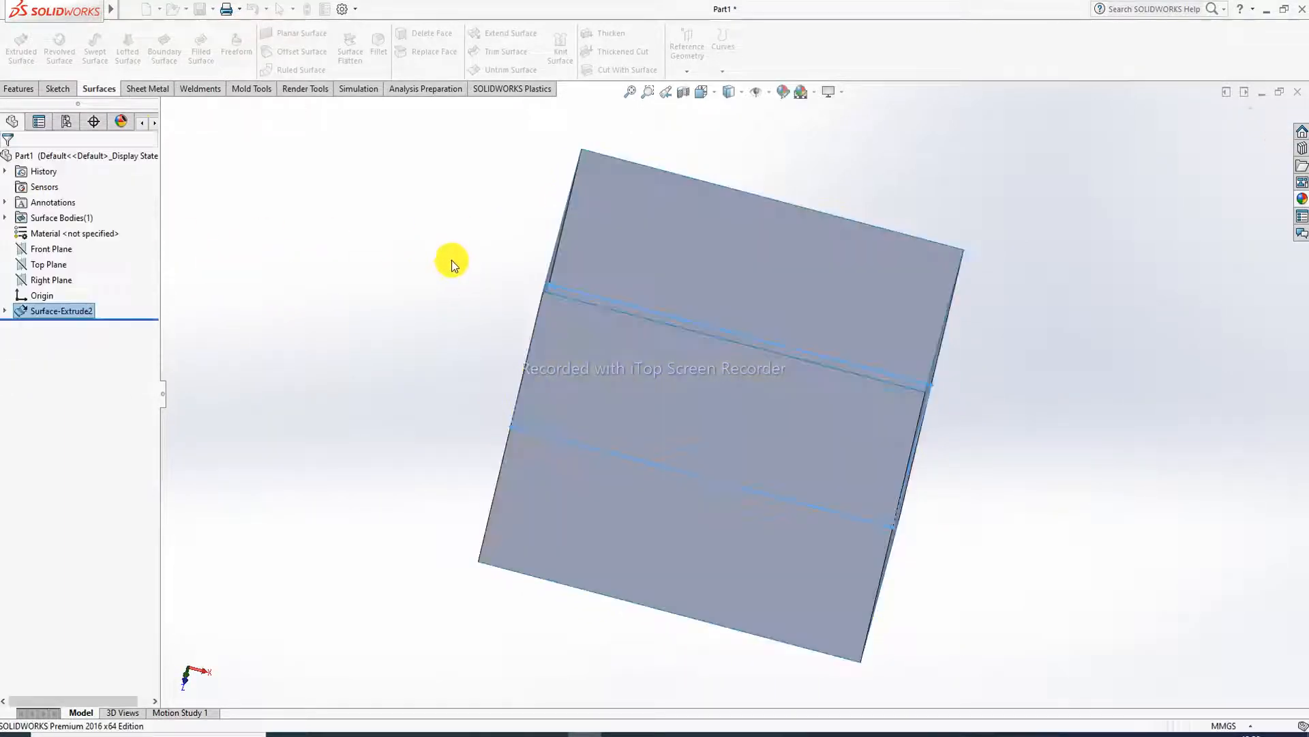
Step: Turn on the Cartoon view setting for the model and accept the PhotoView 360 rendering option
click(815, 93)
click(840, 39)
click(829, 92)
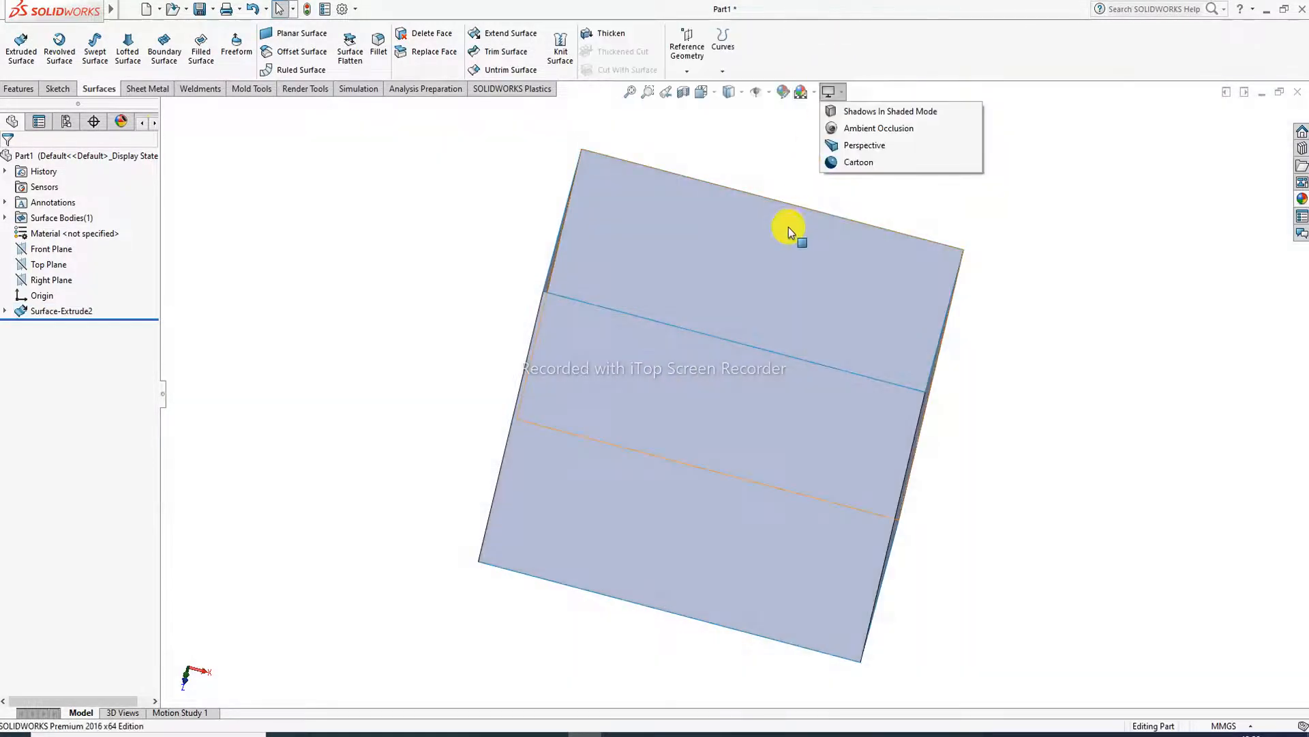
click(859, 162)
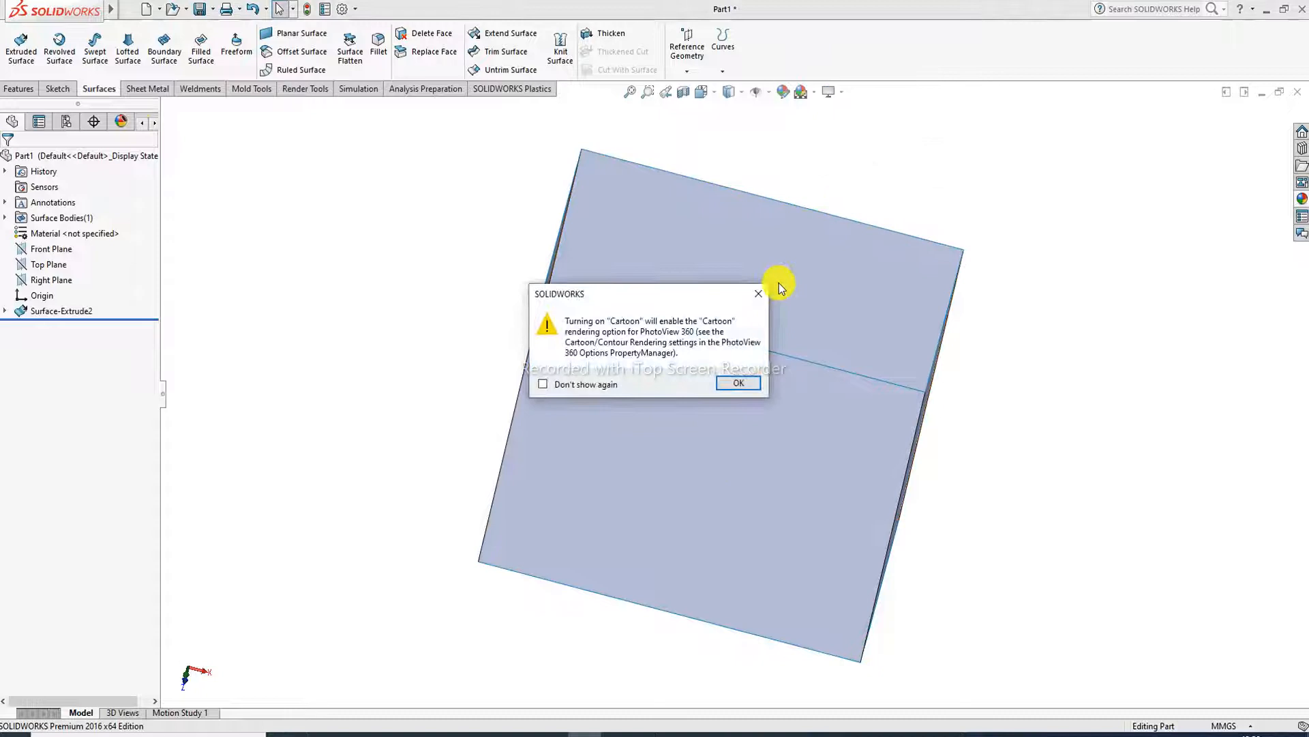
click(738, 383)
middle_drag(754, 313, 813, 345)
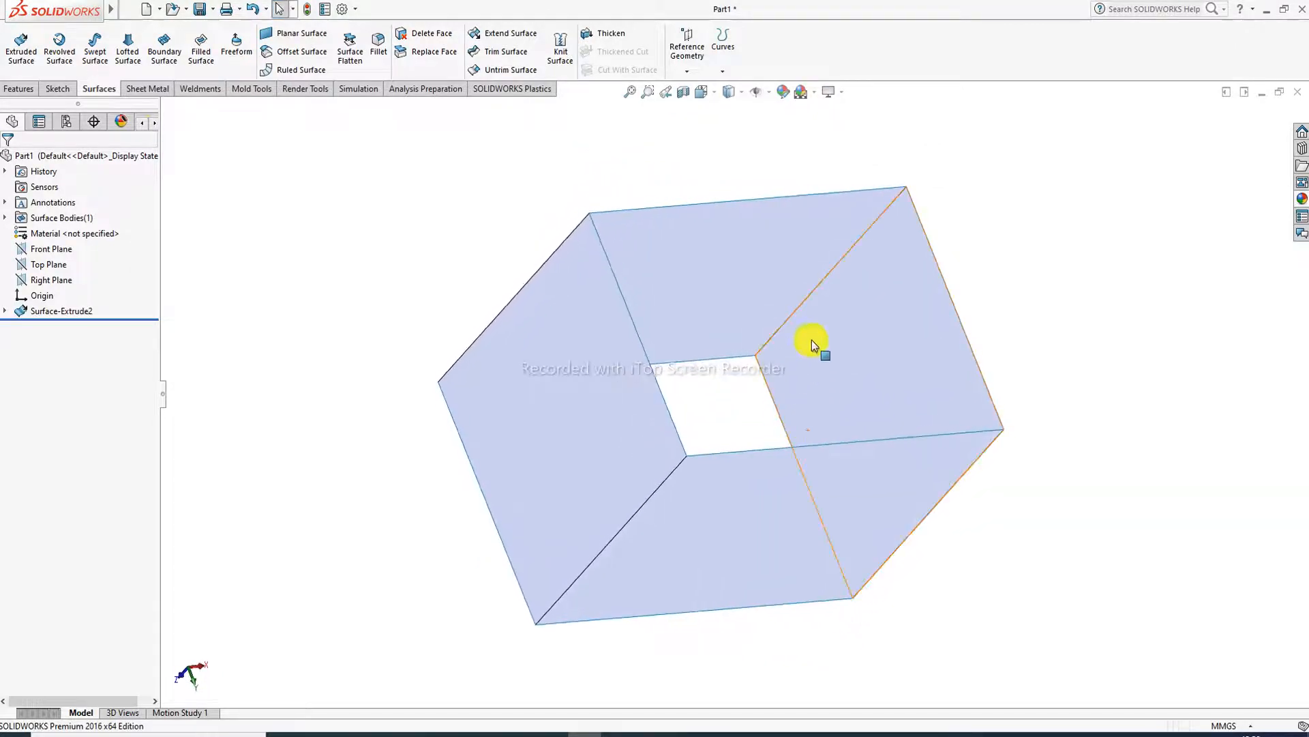
Step: Apply a magenta colour appearance with RGB 192, 0, 192 to the whole part
click(781, 94)
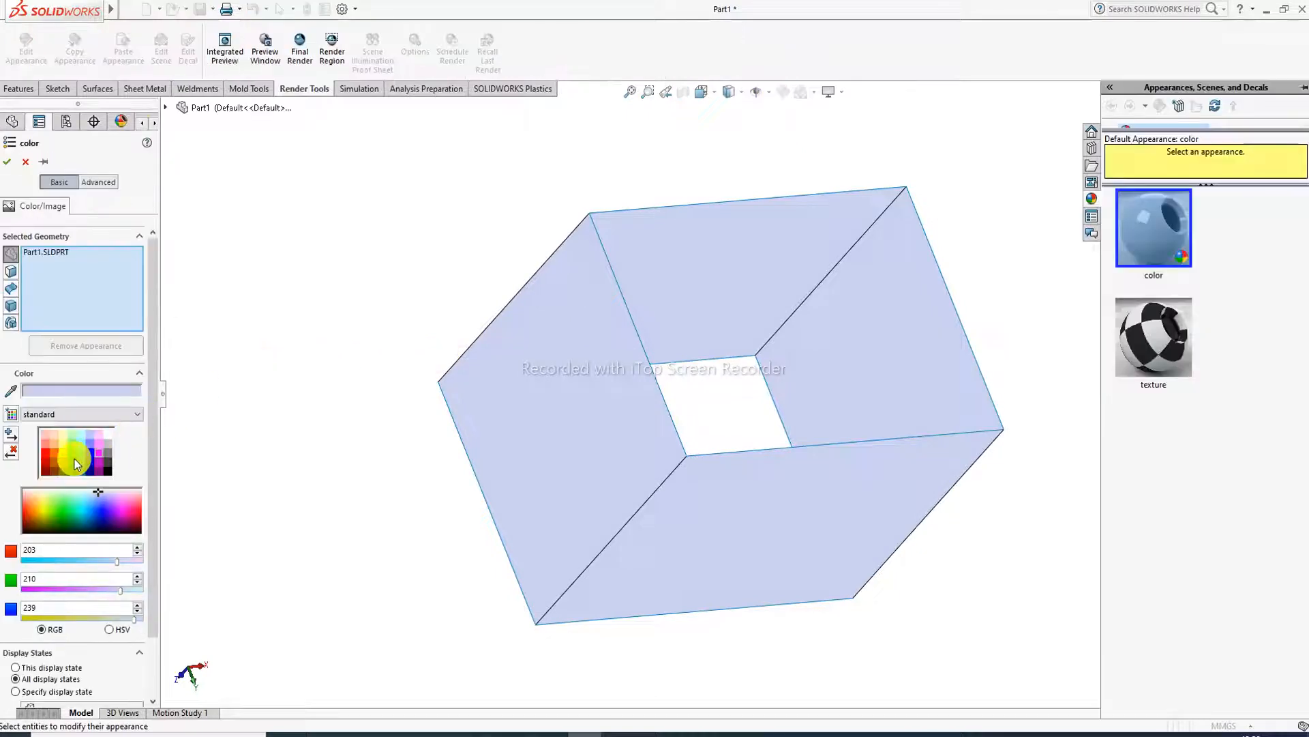
click(99, 462)
middle_drag(473, 403, 846, 309)
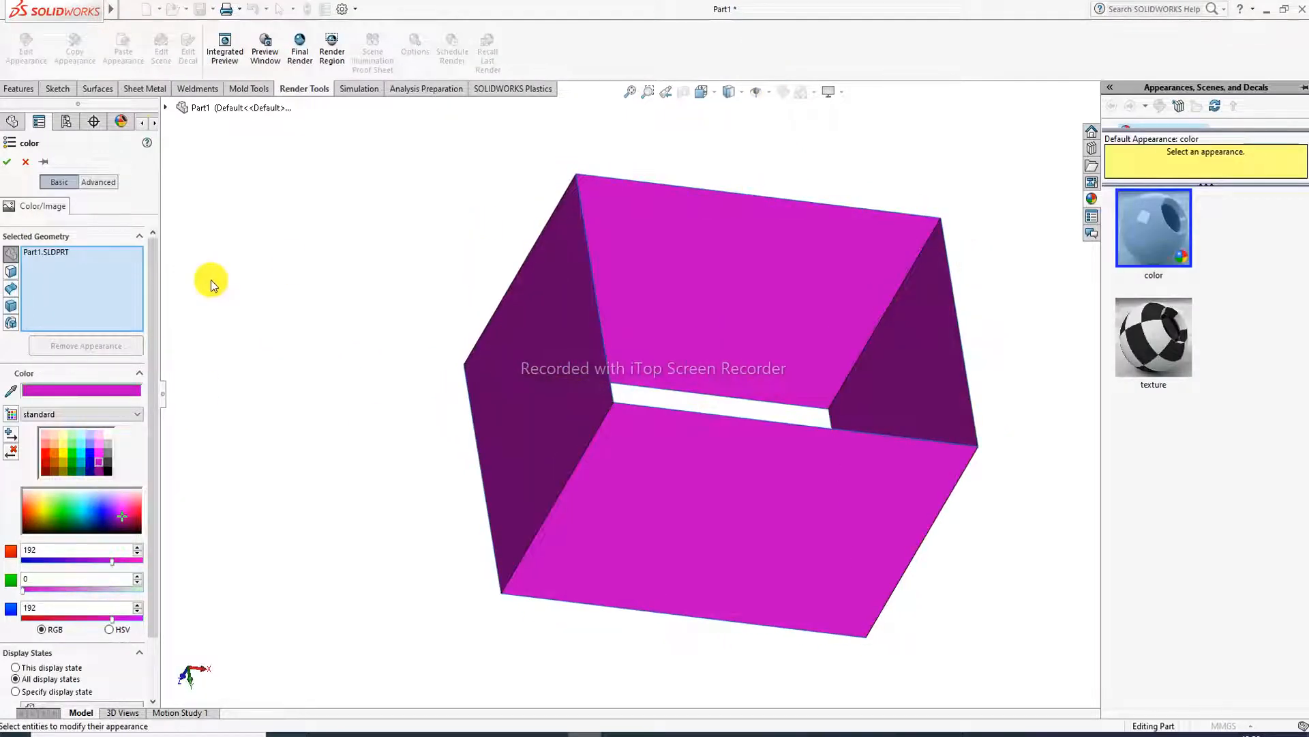
click(7, 164)
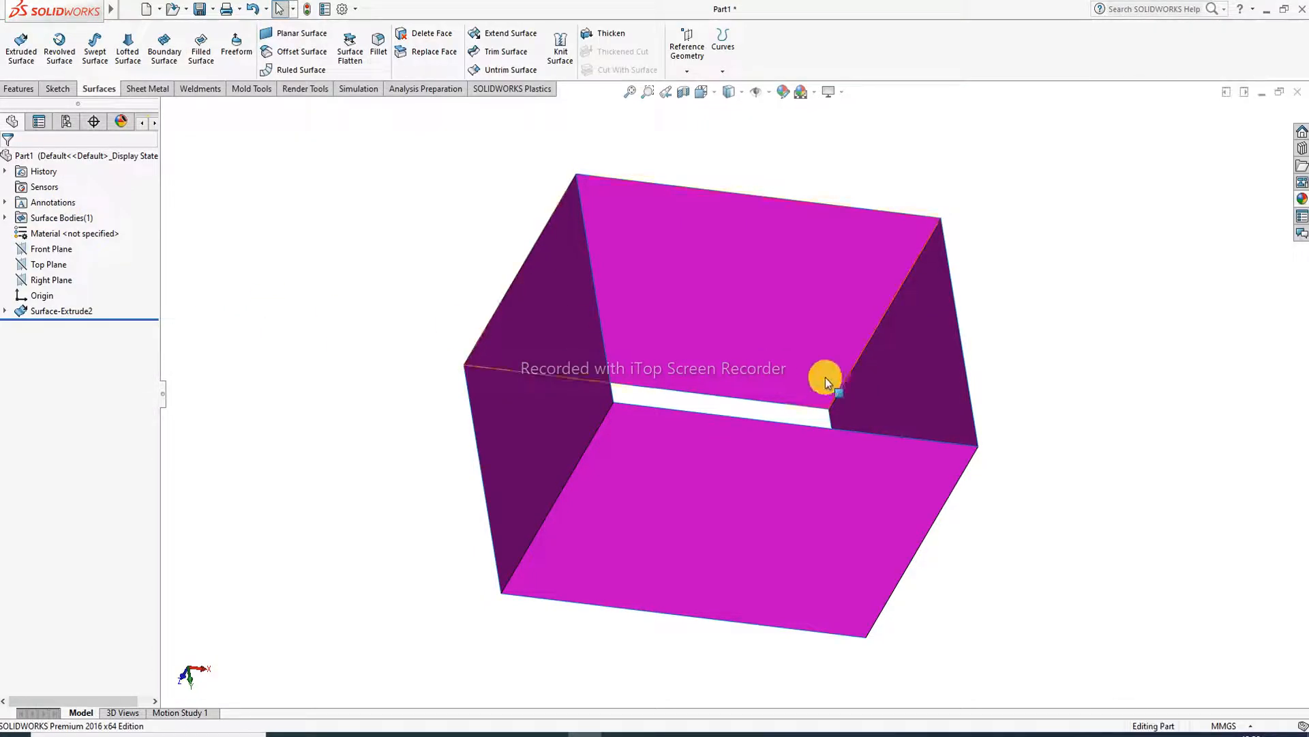
middle_drag(828, 374, 648, 345)
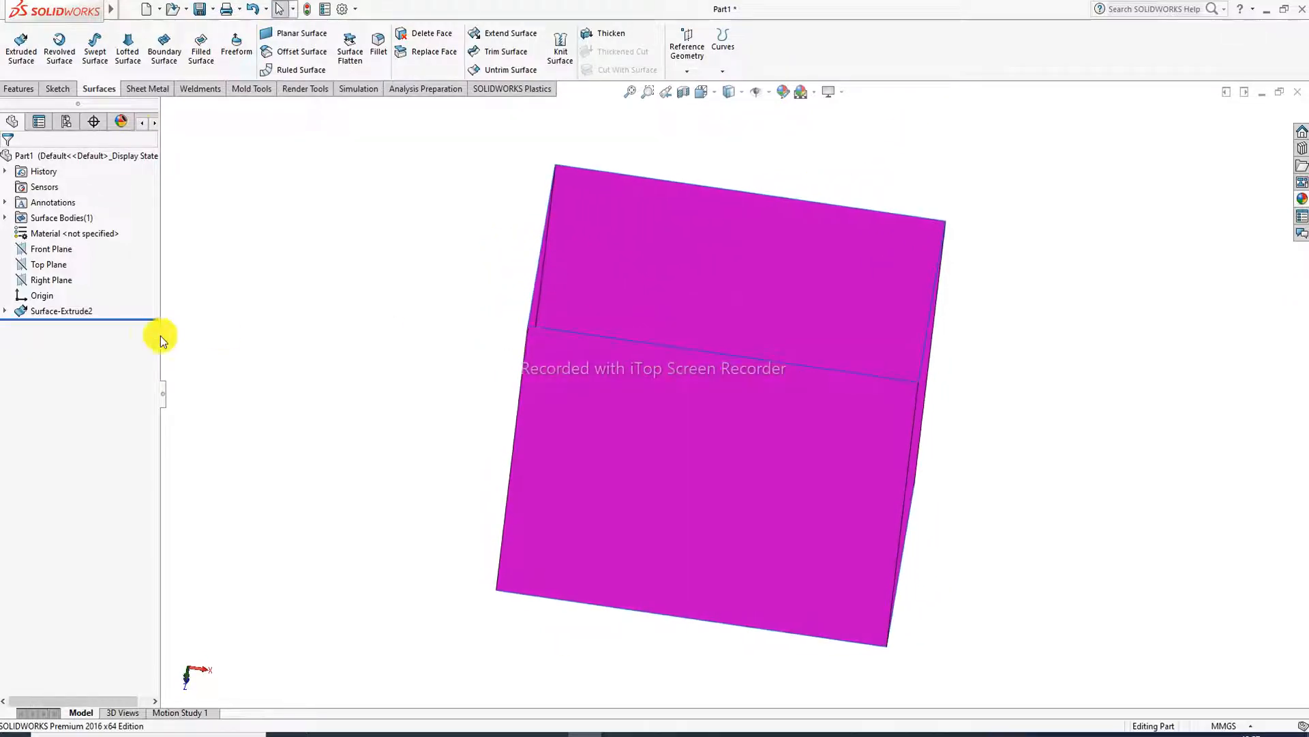
Step: Edit the surface extrusion to start at a 10 mm offset from its sketch plane
click(67, 315)
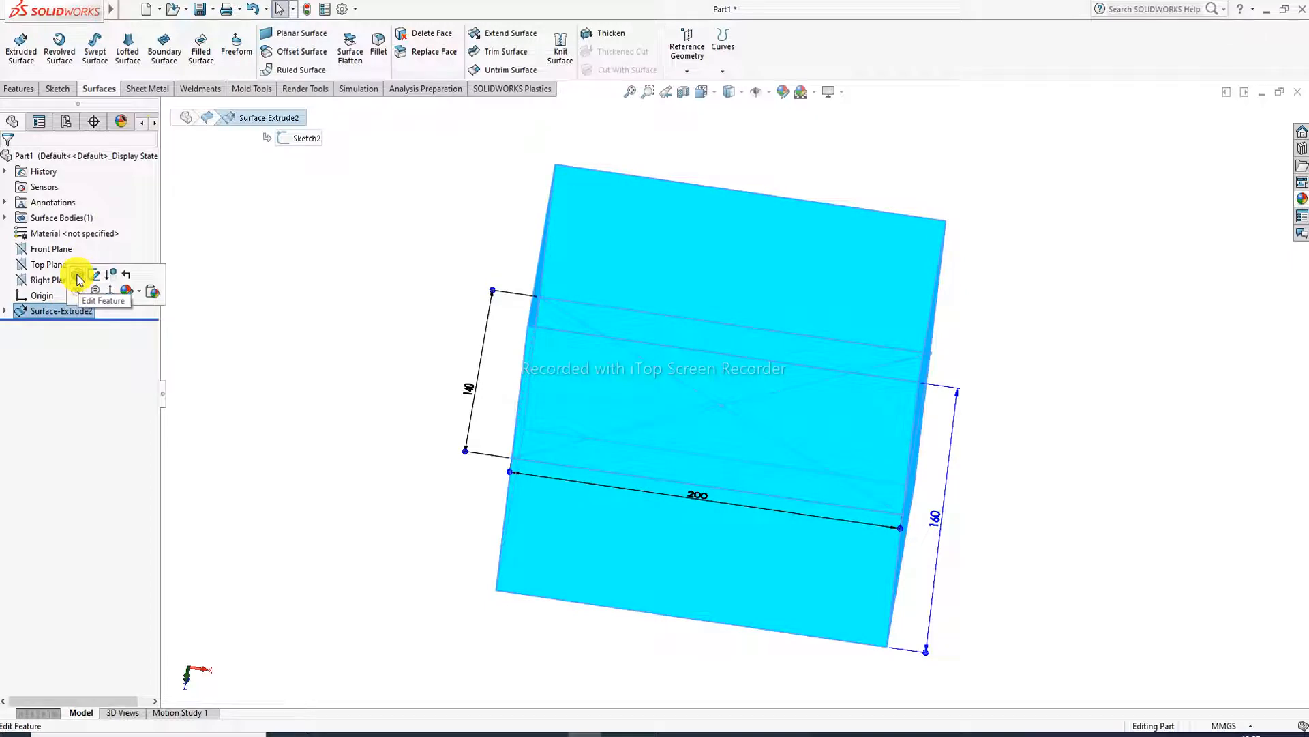
click(79, 279)
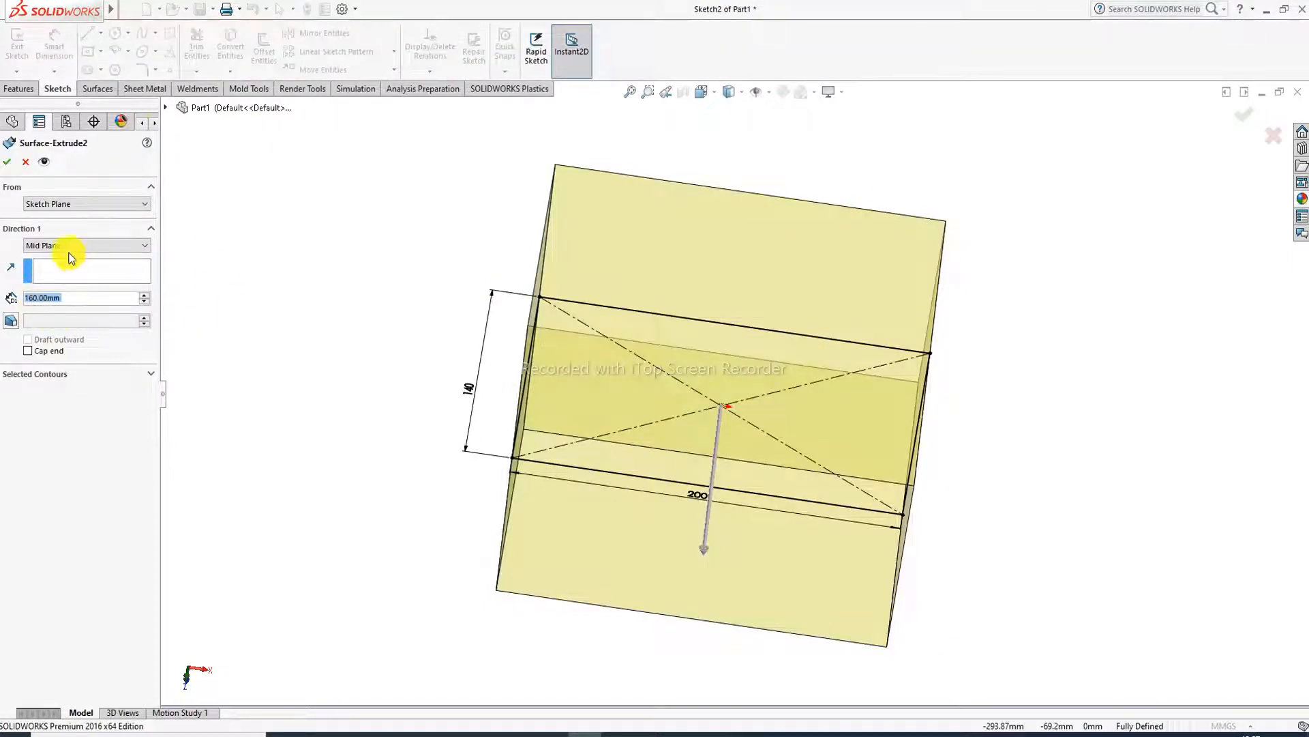
click(76, 204)
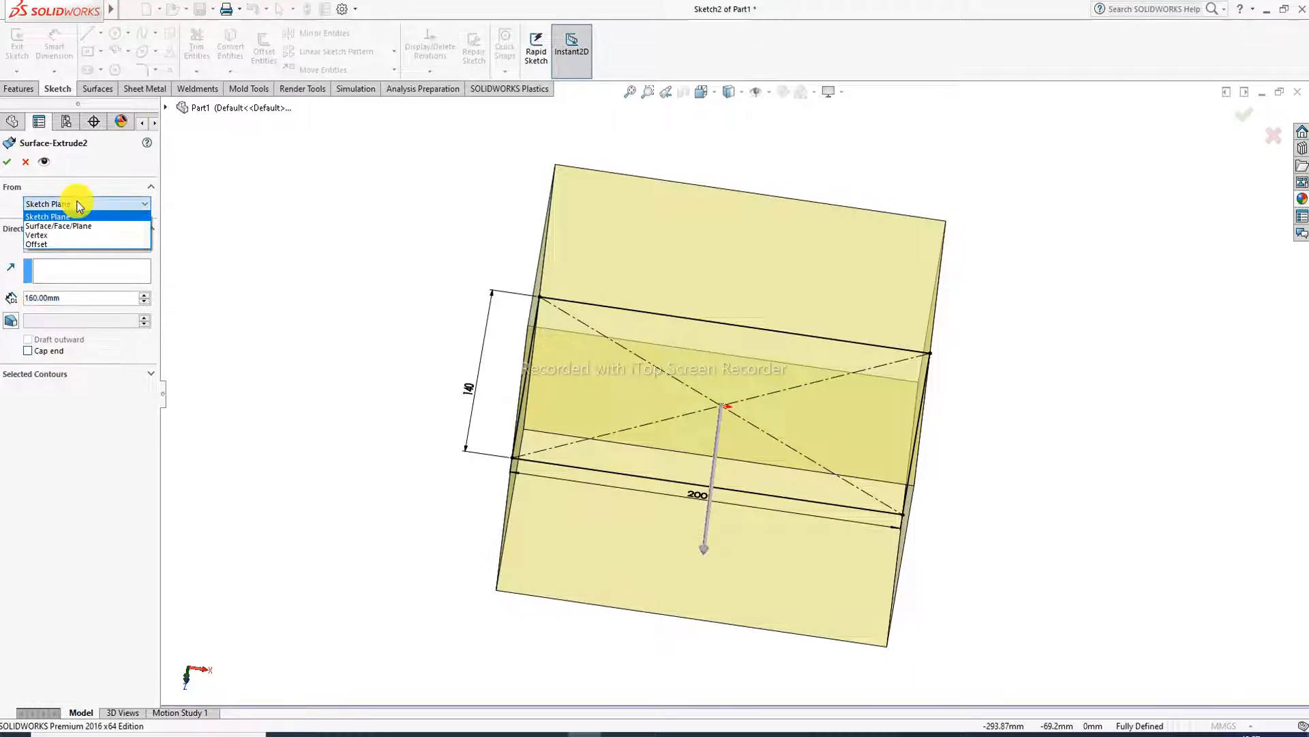
click(56, 244)
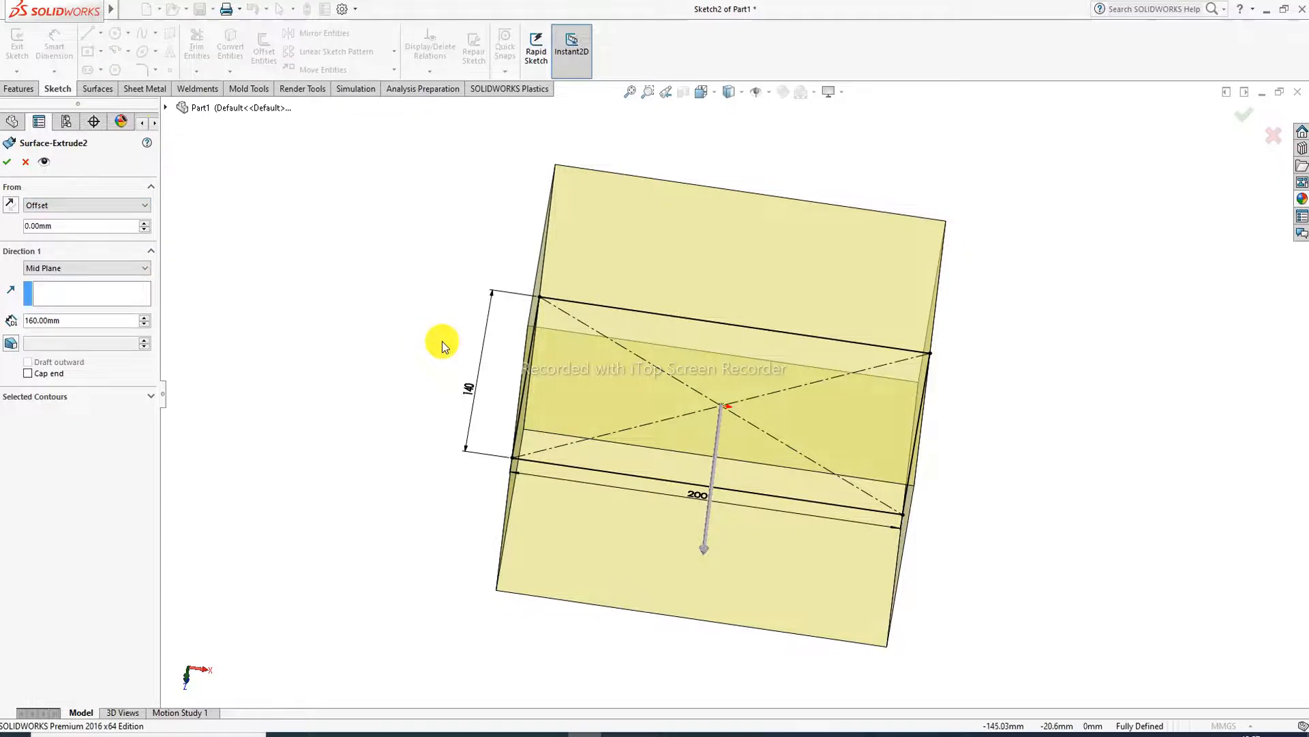
middle_drag(441, 341, 436, 439)
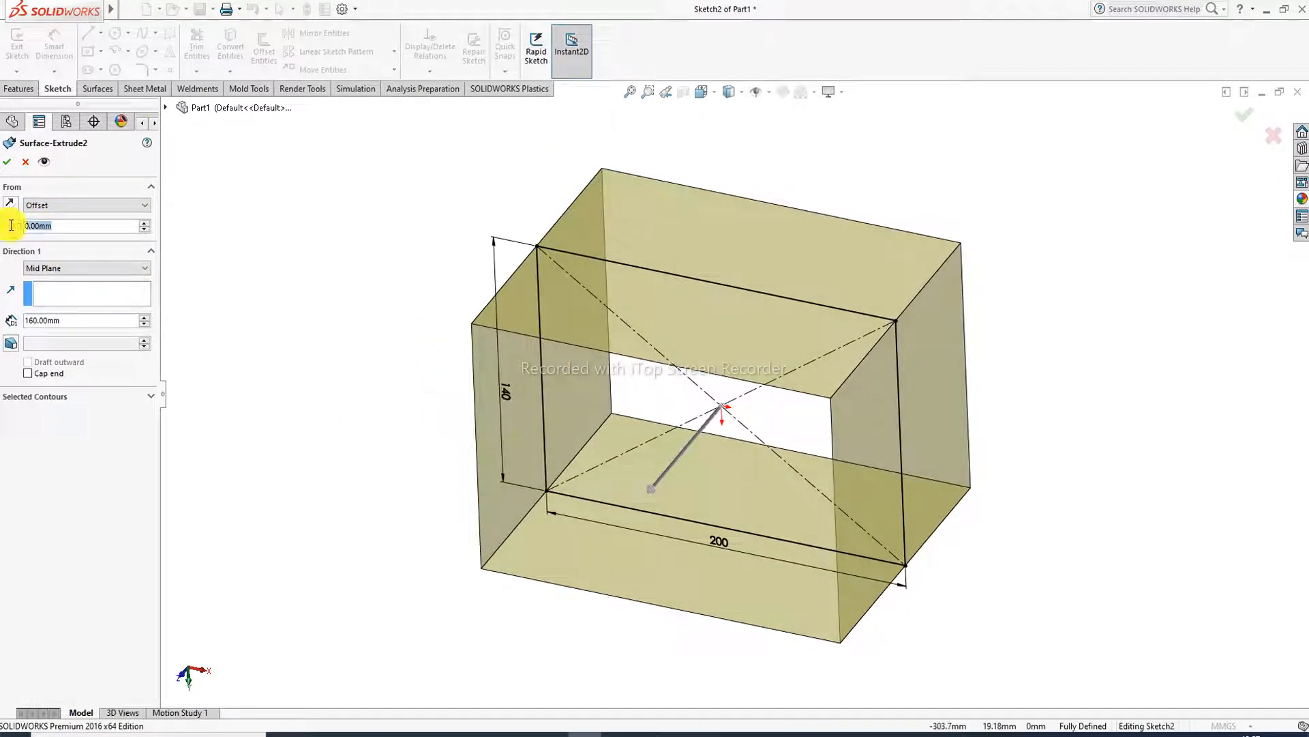
text(1)
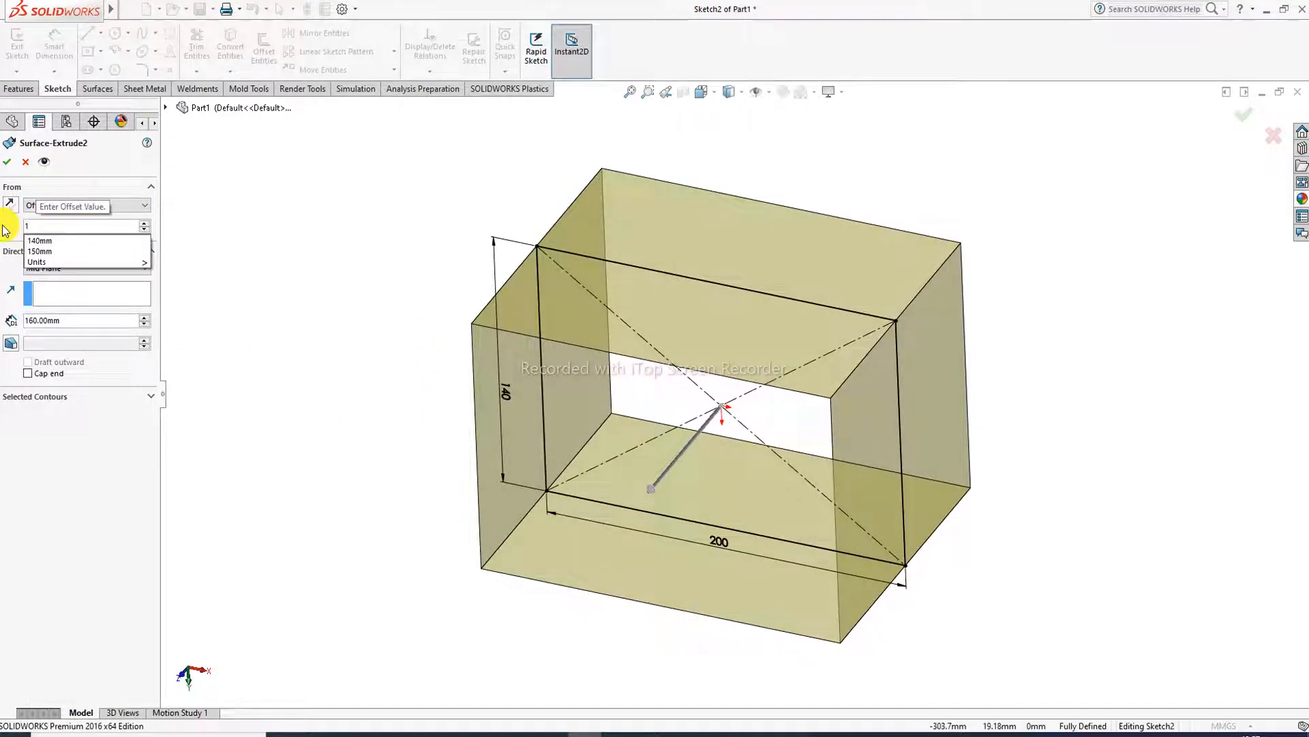
text(0)
key(Return)
Step: Reverse the start offset's direction, flip it back to the original side, and accept the edited surface extrusion
middle_drag(660, 324, 637, 205)
mouse_move(786, 419)
middle_down()
mouse_move(769, 313)
mouse_move(755, 480)
middle_up()
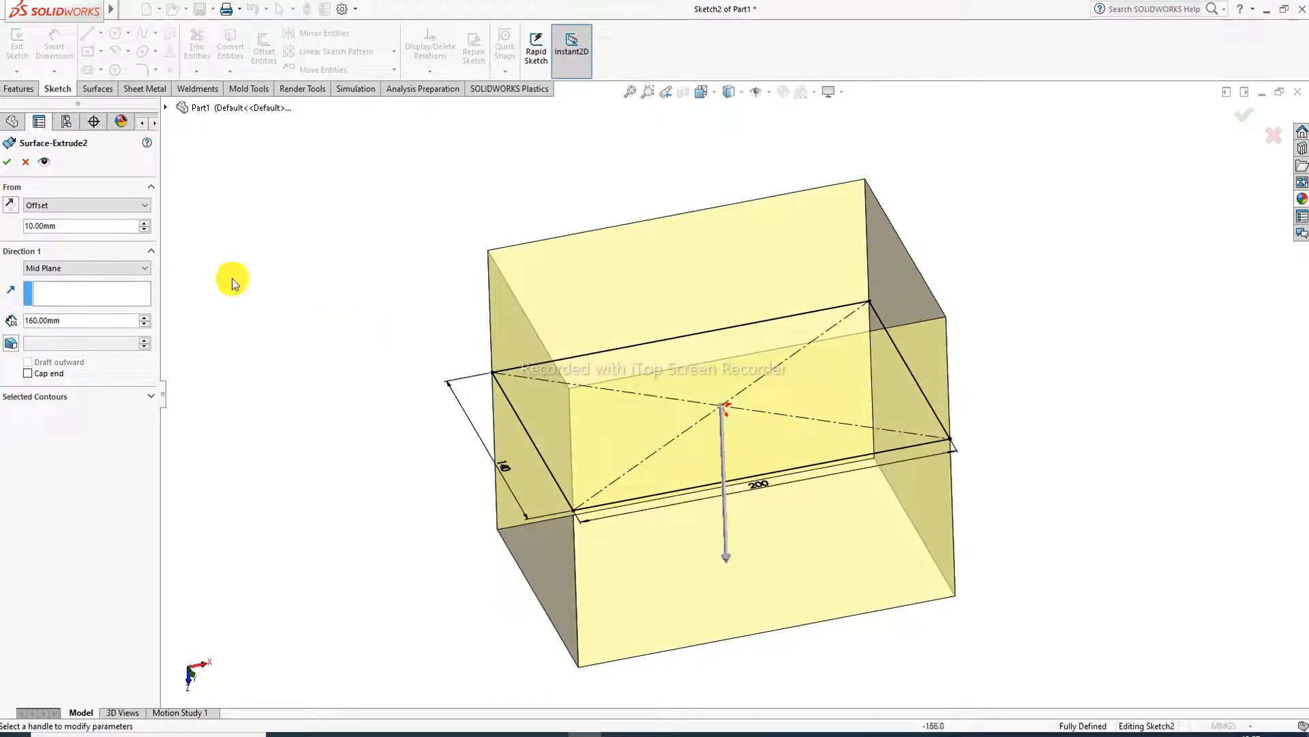
click(9, 205)
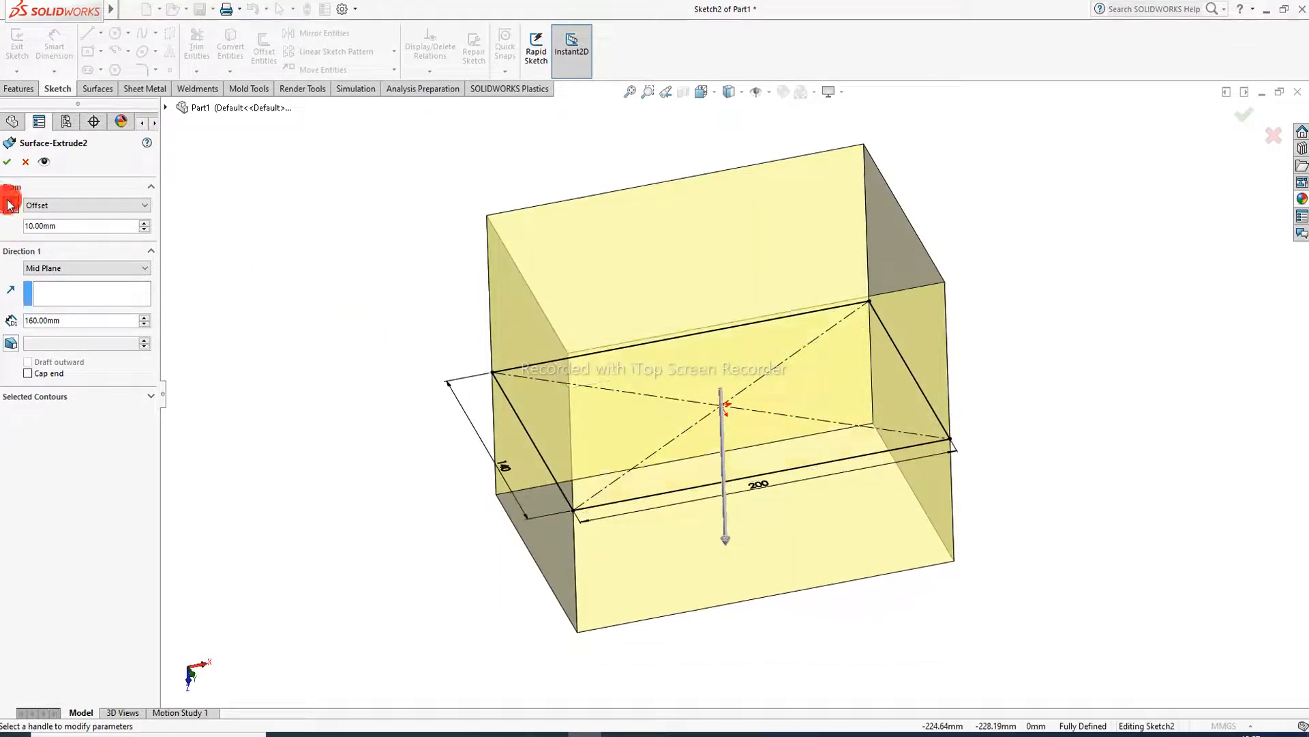
click(9, 205)
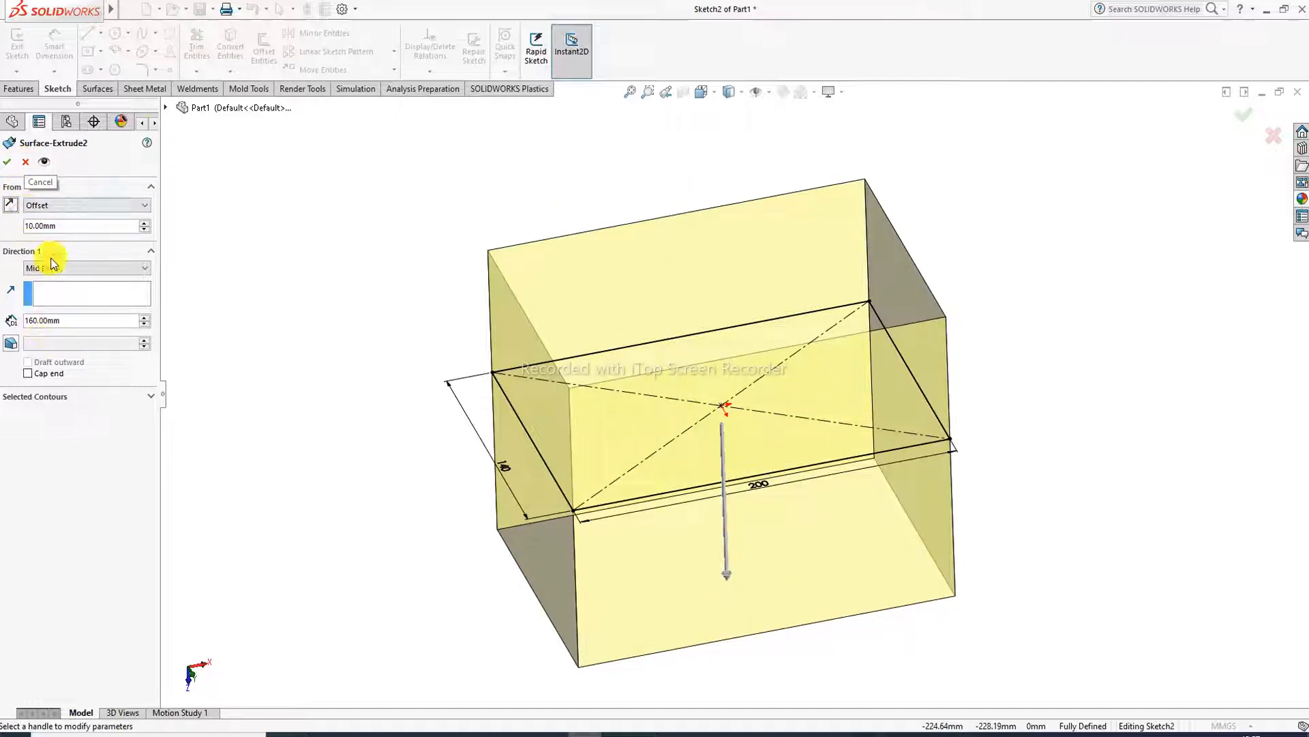
click(9, 164)
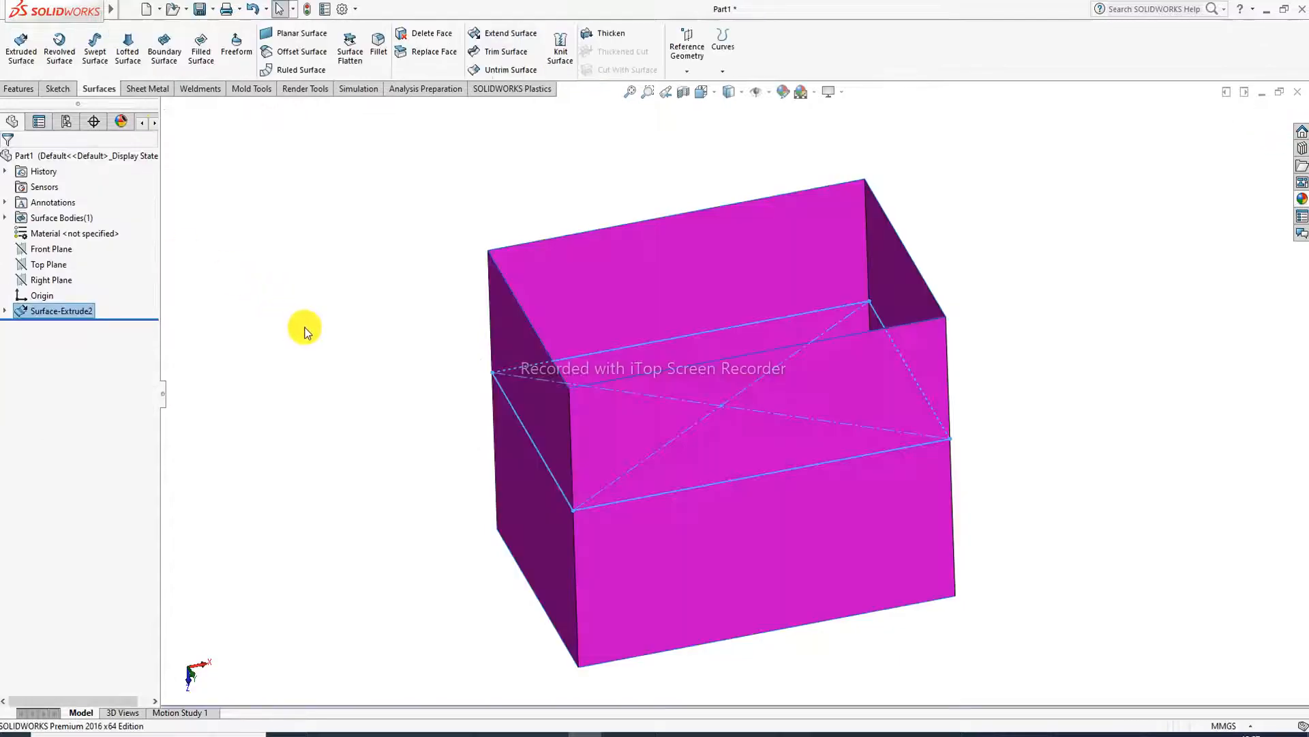
Step: Inspect the edited surface box from several sides and display it in the isometric view
middle_drag(365, 351, 375, 259)
middle_drag(565, 307, 555, 459)
middle_drag(714, 225, 669, 260)
middle_drag(639, 337, 813, 269)
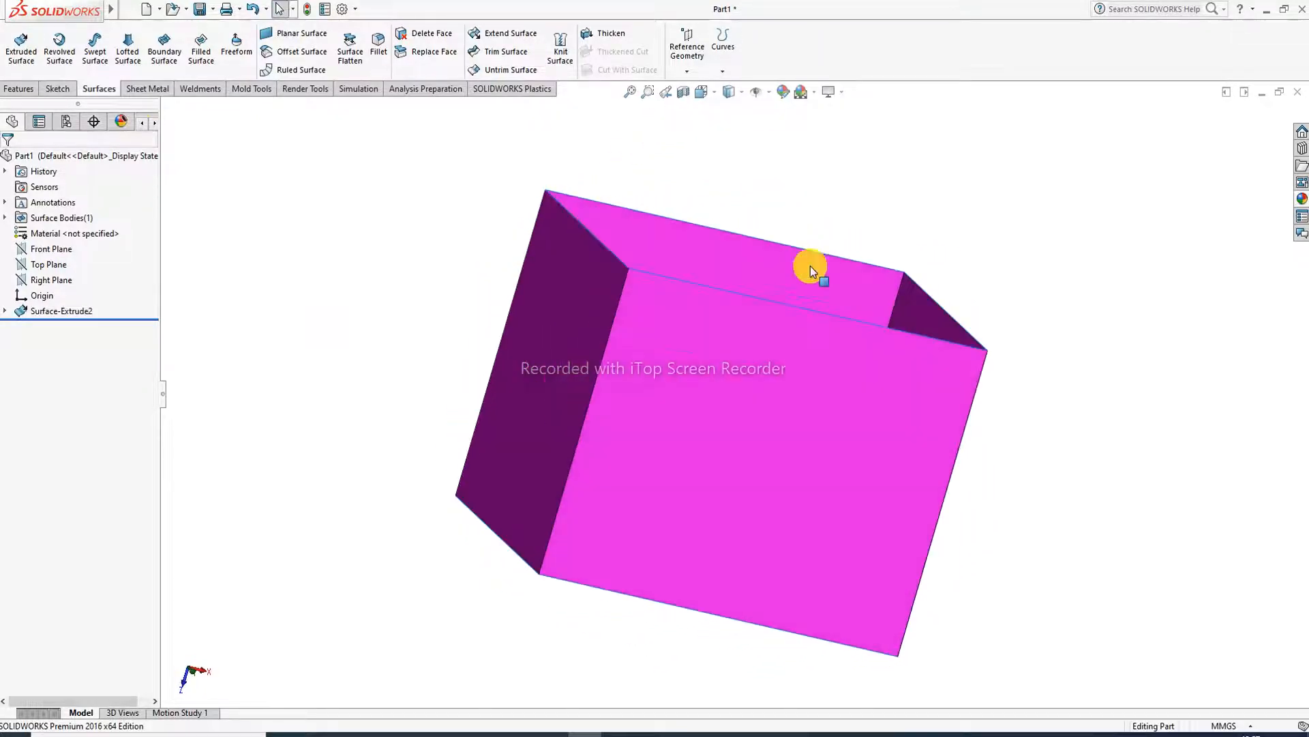
click(704, 92)
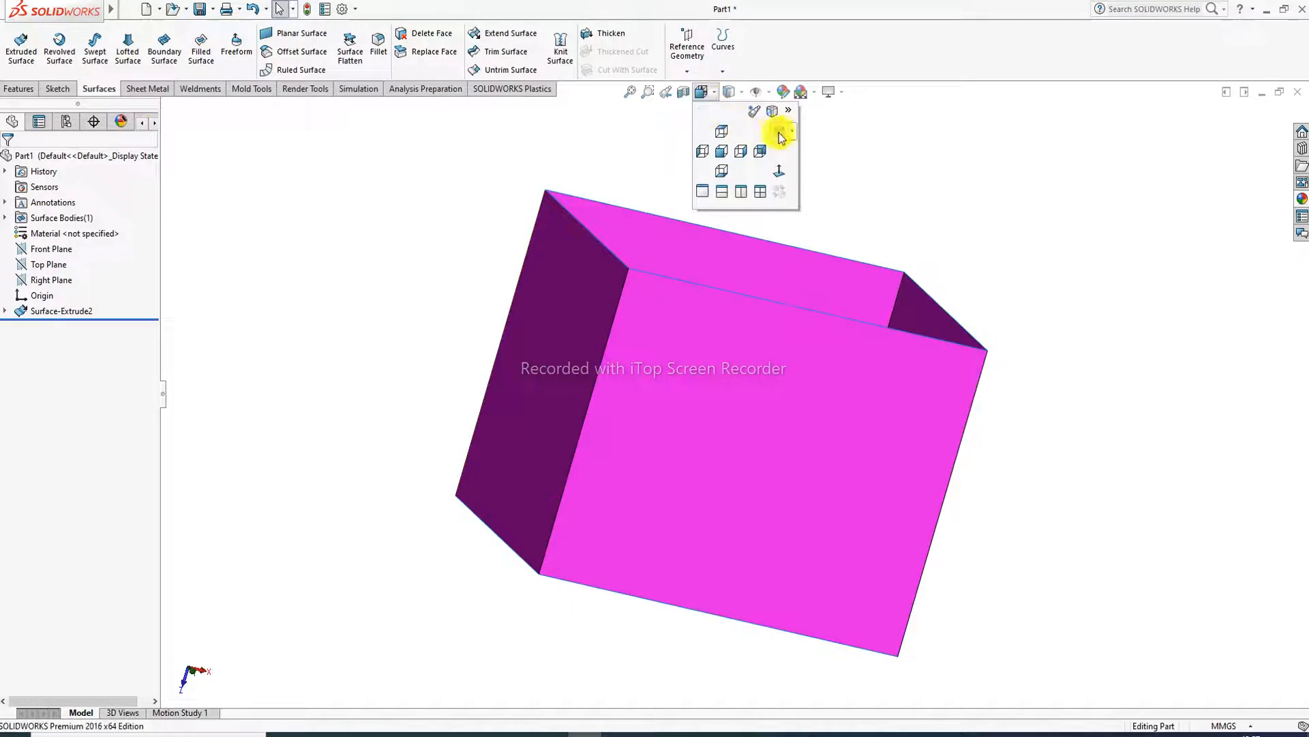
click(792, 132)
click(811, 150)
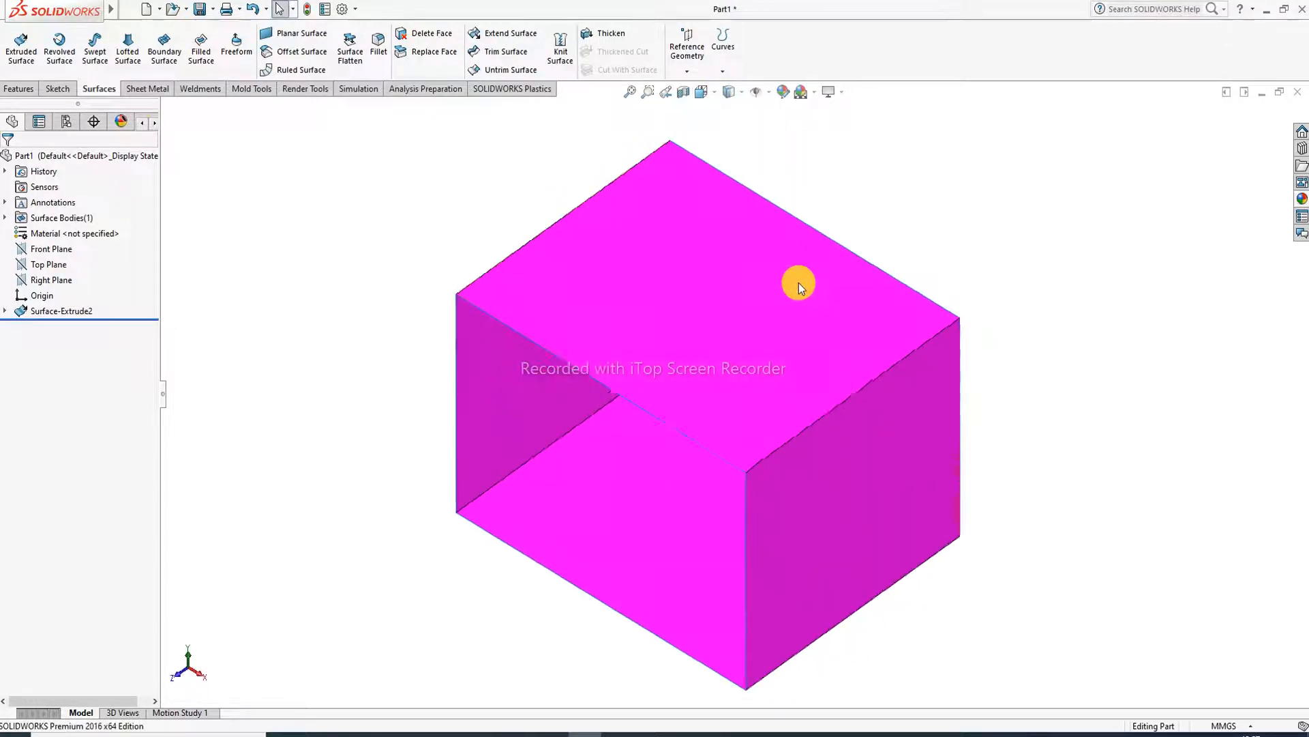
Step: Examine the four walls and the open ends of the extruded surface from different angles and distances
middle_drag(805, 287, 878, 283)
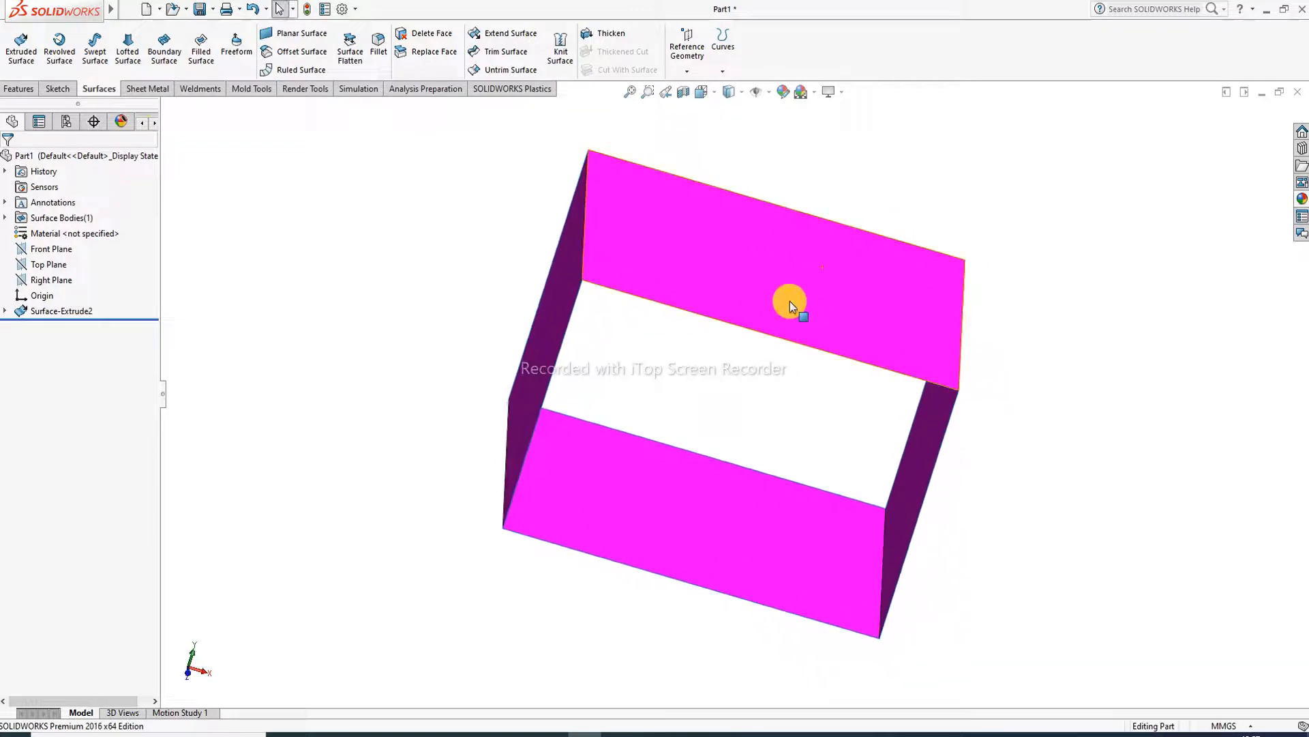
scroll(725, 252, up, 1)
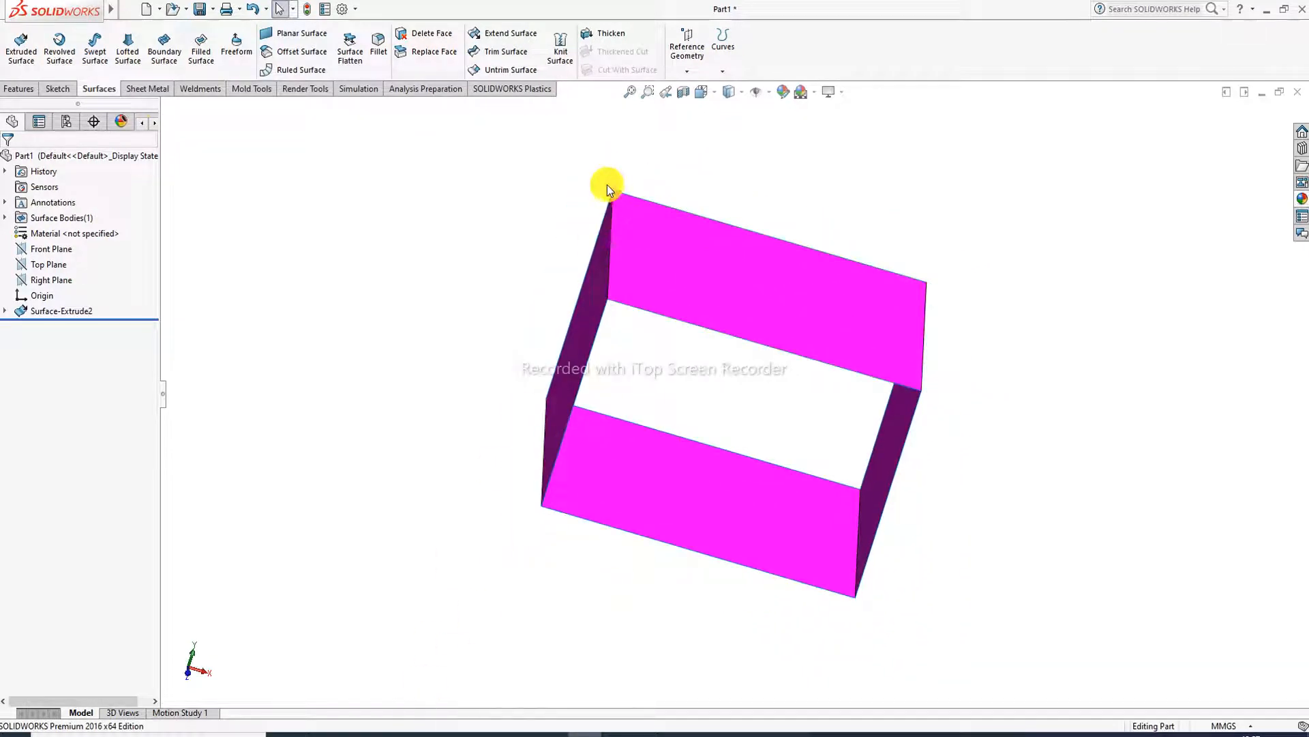
middle_drag(810, 488, 804, 453)
scroll(897, 442, up, 1)
scroll(895, 449, down, 1)
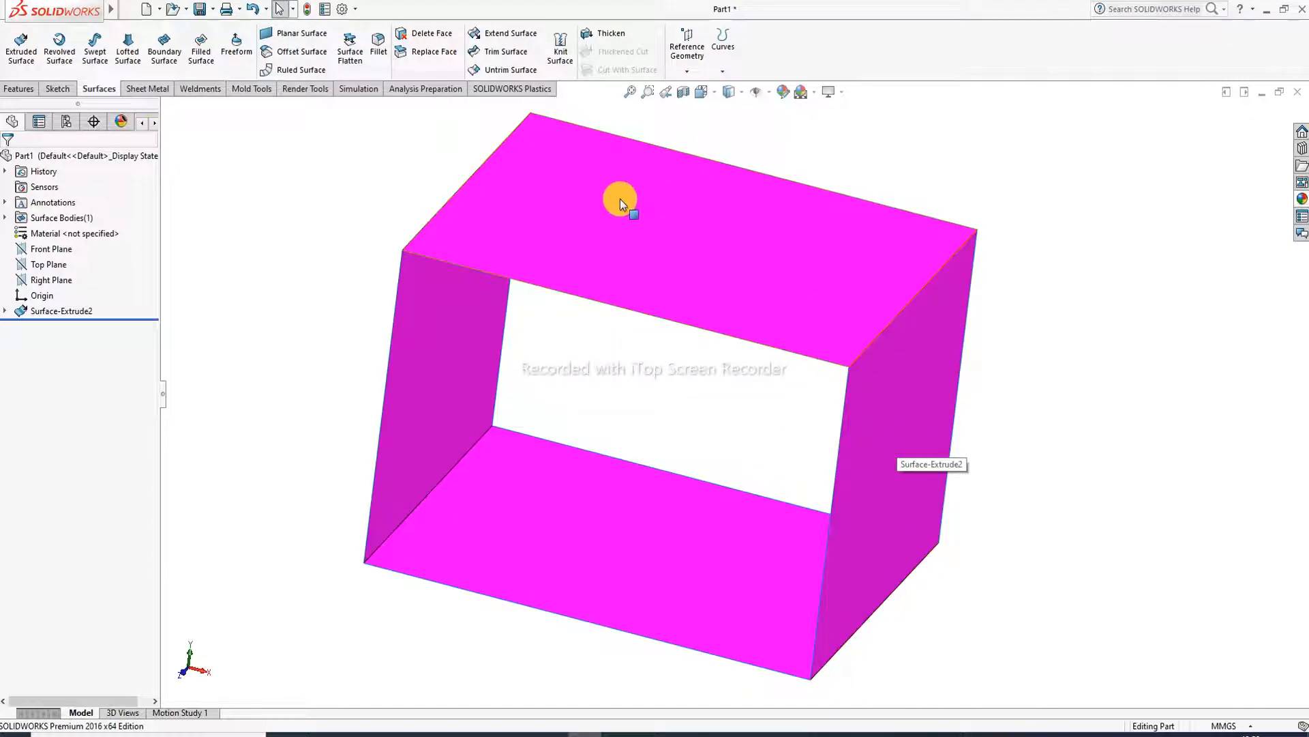
middle_drag(620, 199, 611, 184)
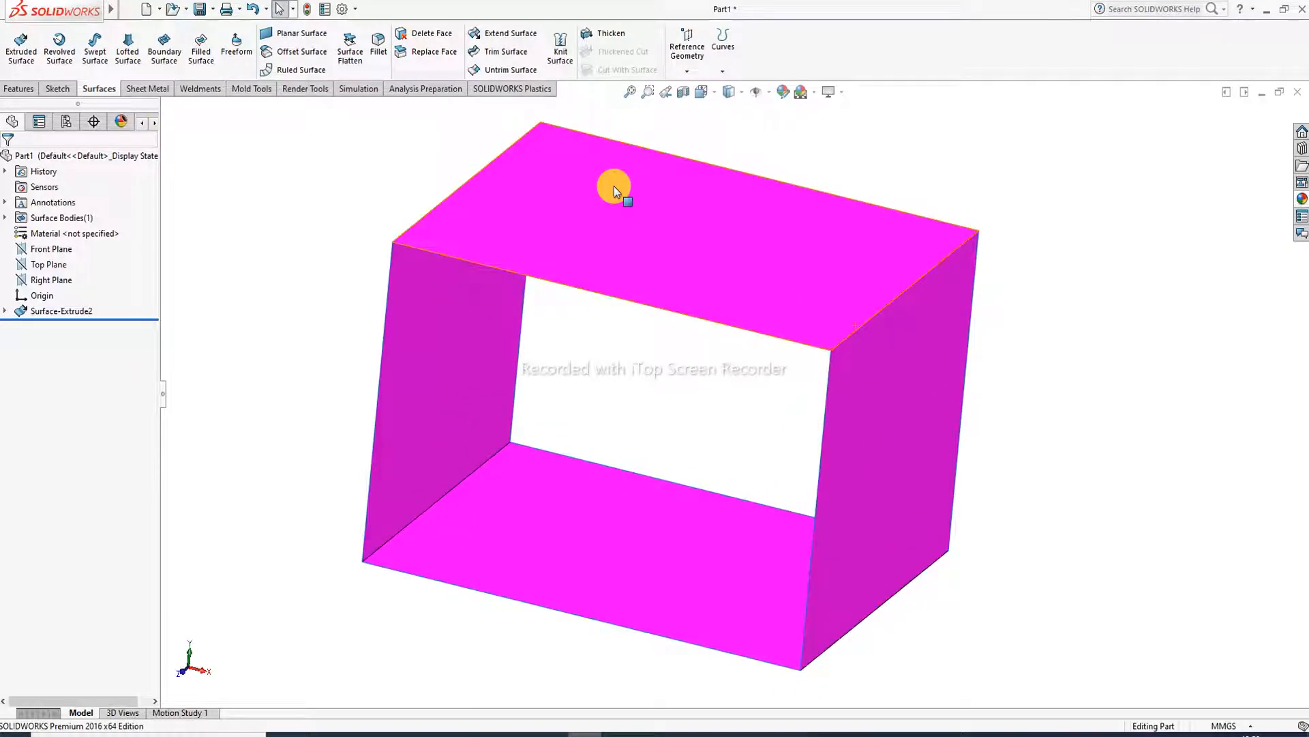
scroll(614, 187, up, 1)
scroll(614, 186, down, 1)
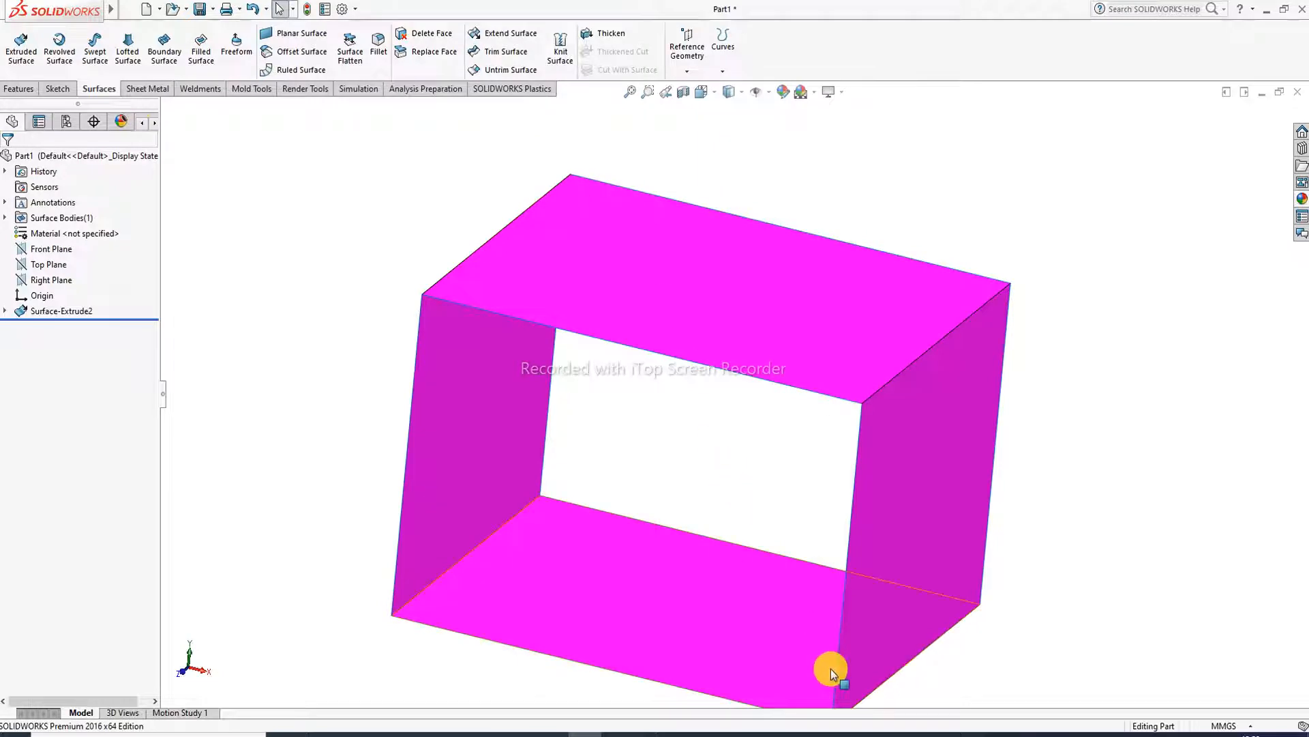
scroll(830, 669, down, 1)
scroll(829, 668, up, 2)
scroll(680, 268, down, 2)
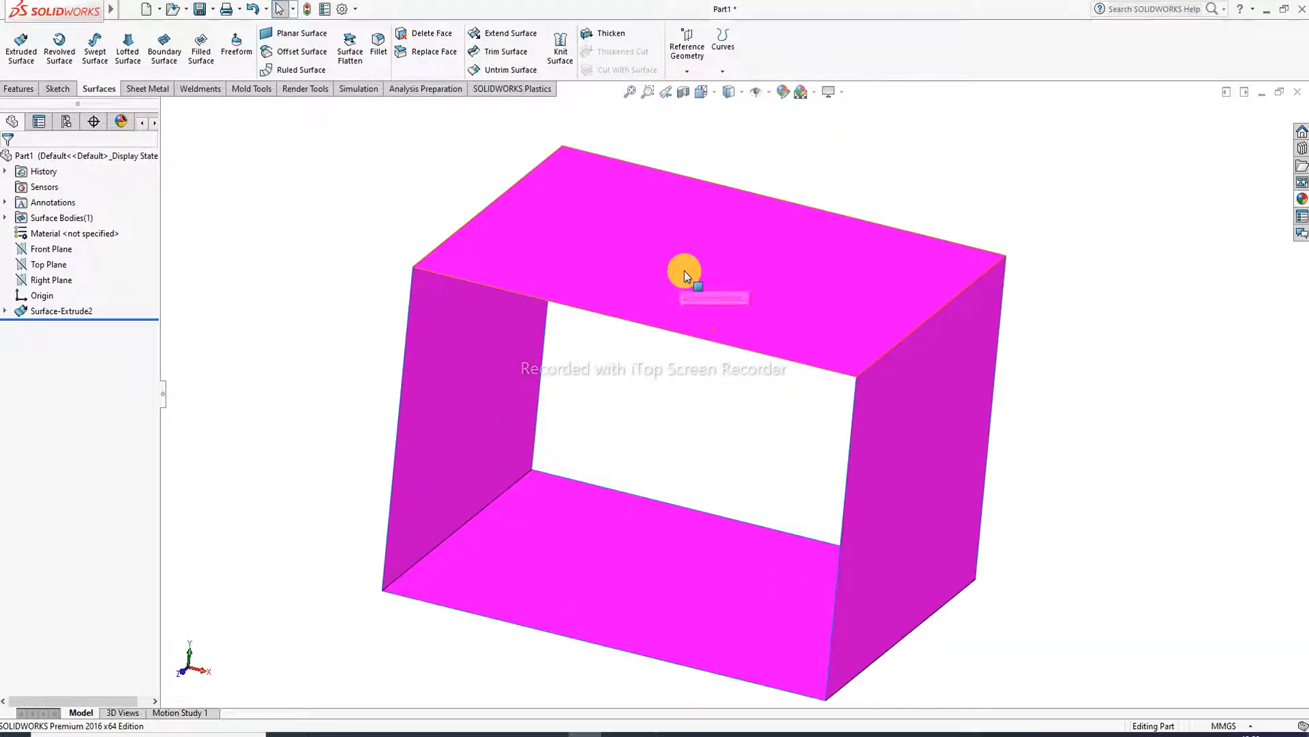
mouse_move(959, 429)
middle_down()
mouse_move(953, 406)
mouse_move(962, 421)
middle_up()
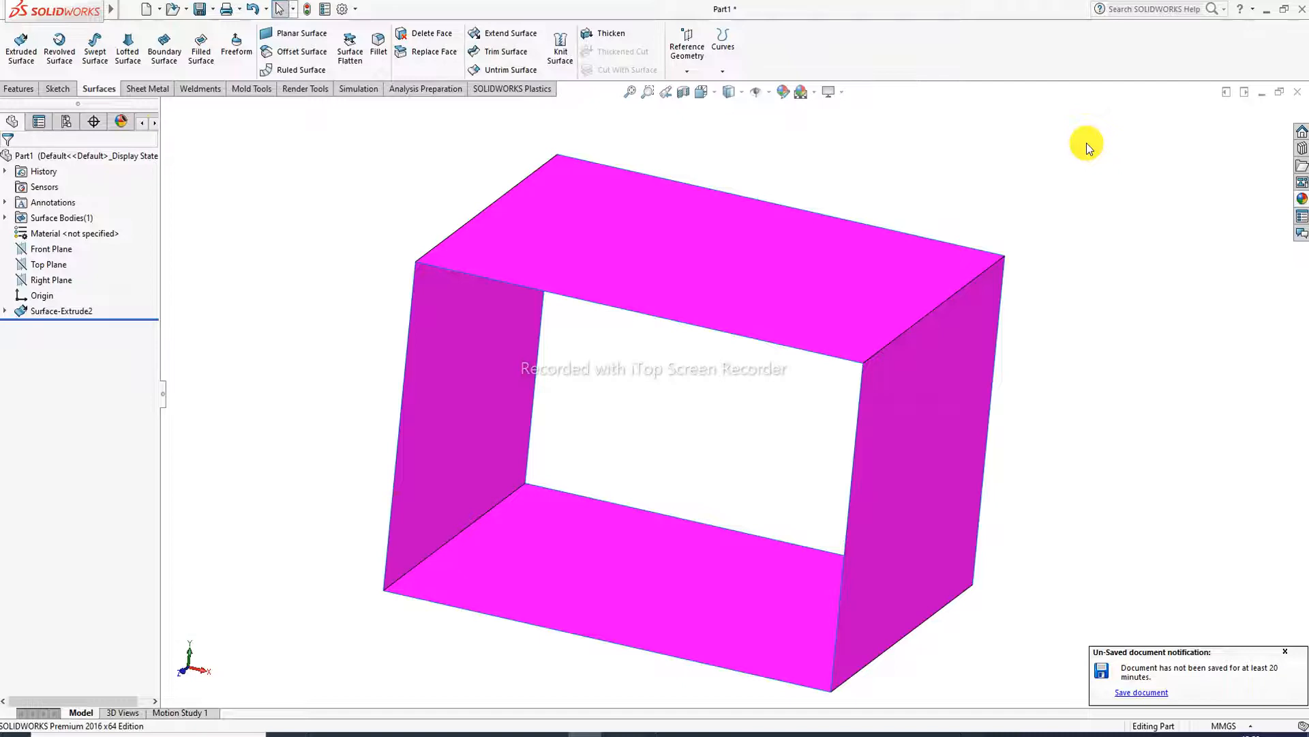
Step: Dismiss the unsaved document notification
click(1285, 651)
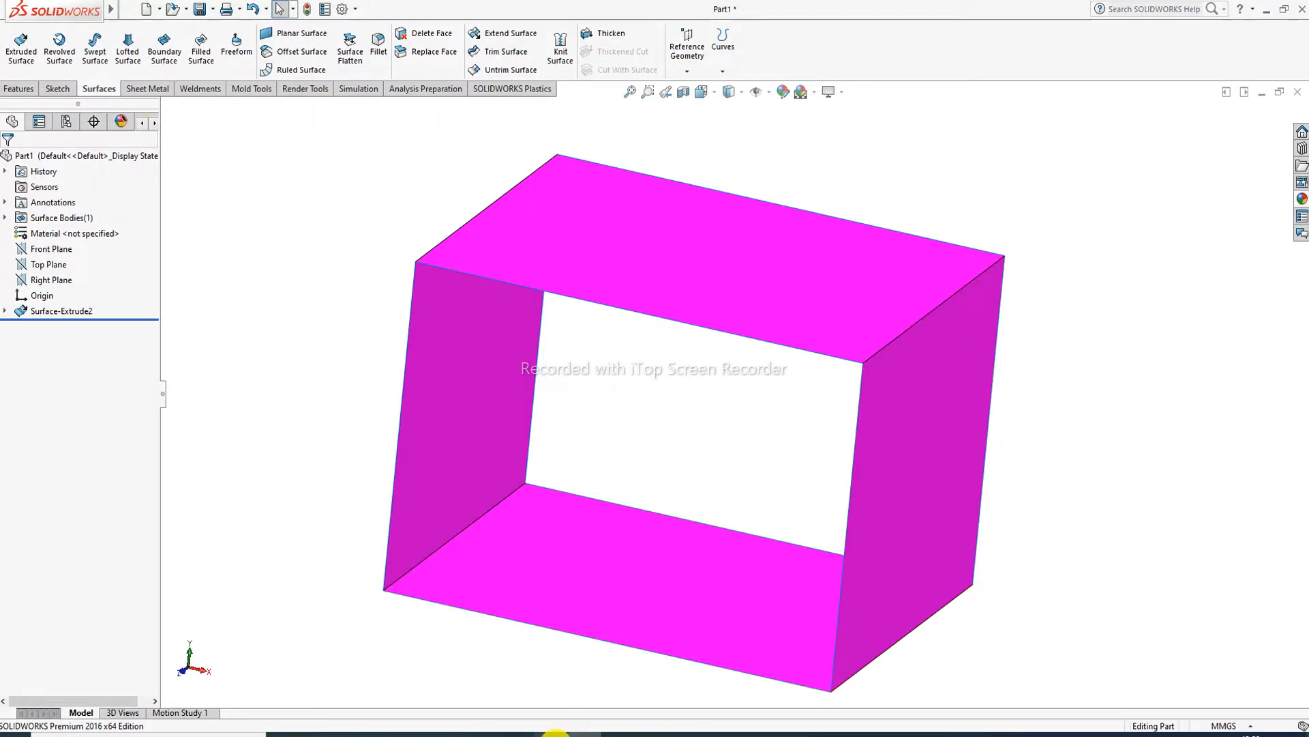
mouse_move(556, 733)
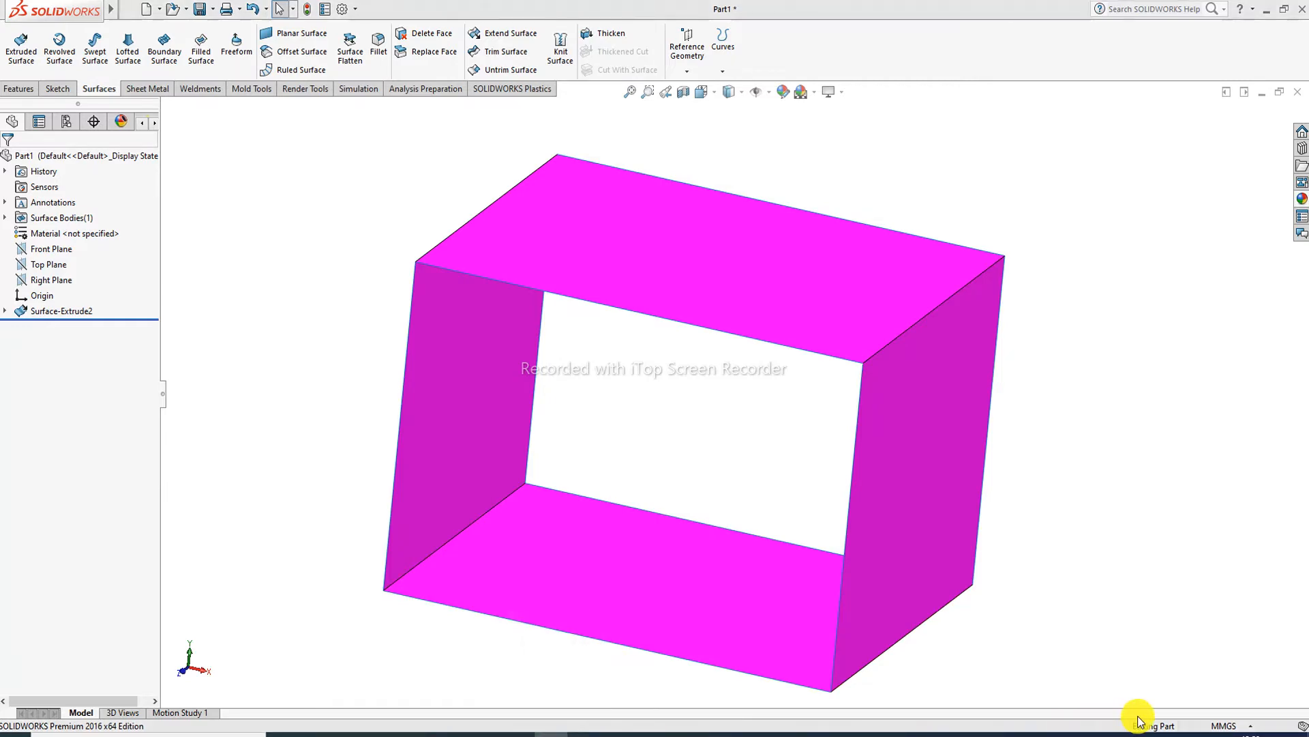